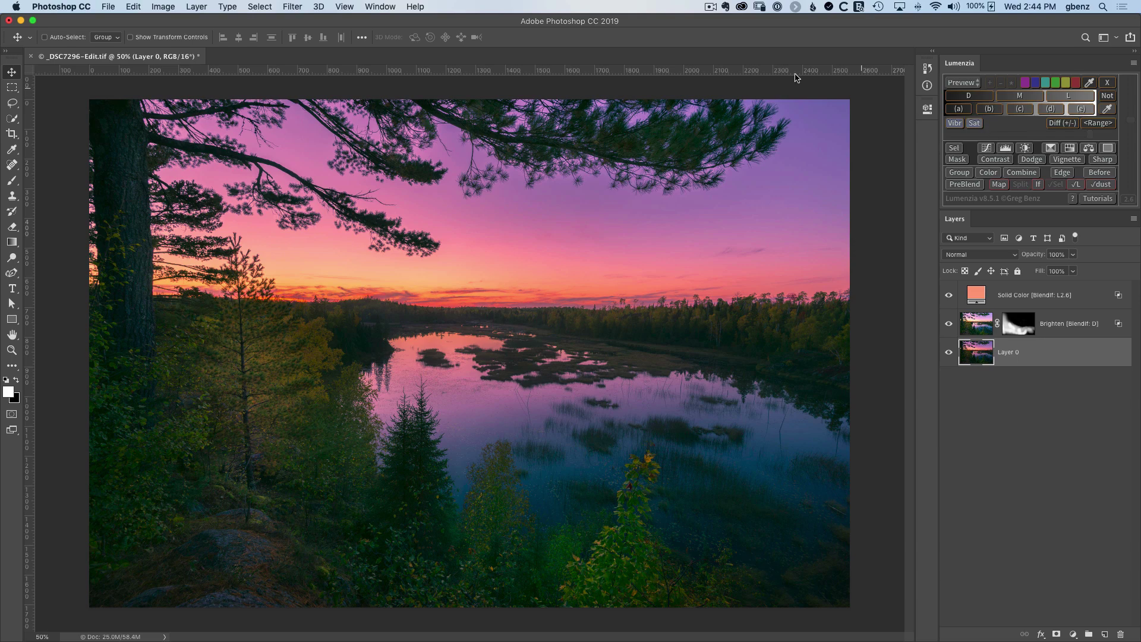
# Step: Open the Basics panel from Window > Extensions so it appears beside Lumenzia
pyautogui.click(387, 8)
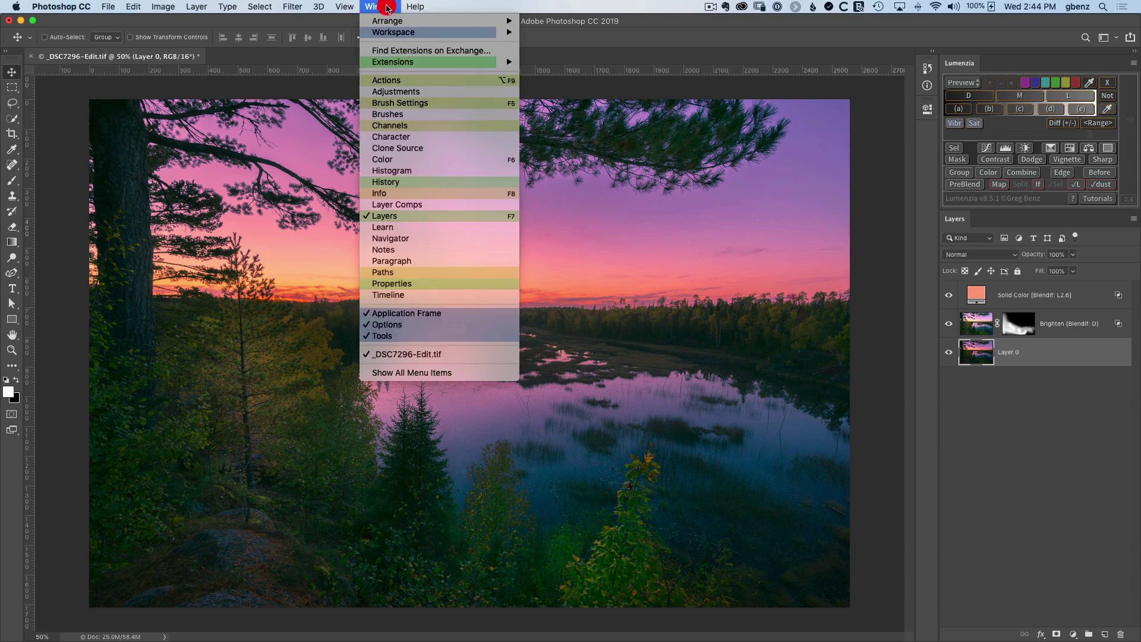
pyautogui.moveTo(452, 62)
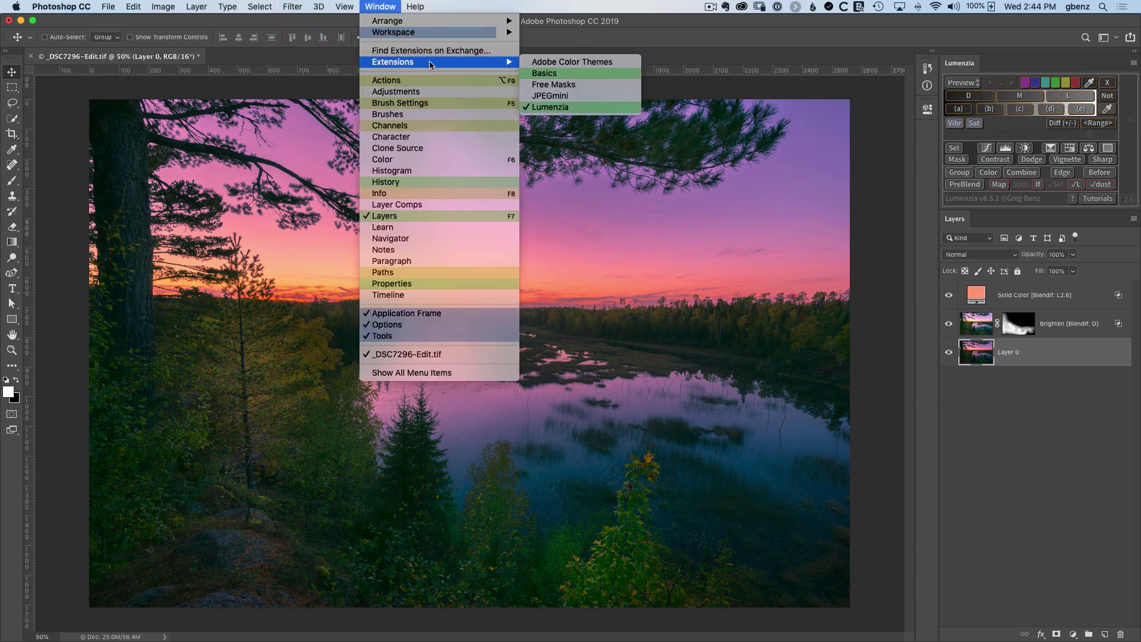
pyautogui.click(547, 74)
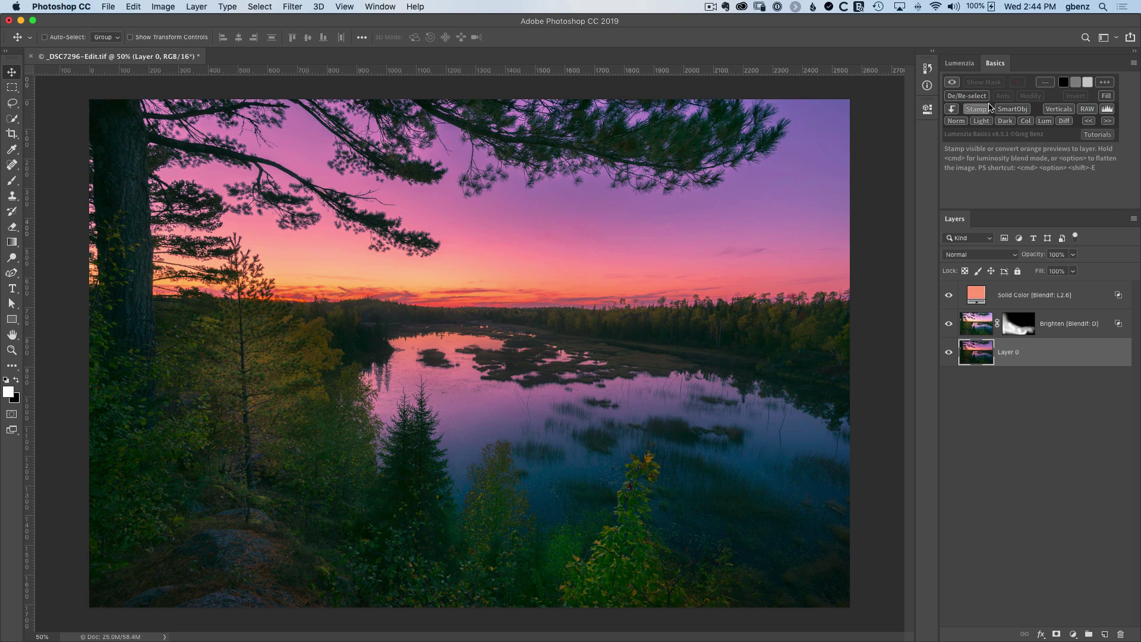
# Step: Float the Basics panel out of its group, then dock it back beside Lumenzia
pyautogui.click(975, 64)
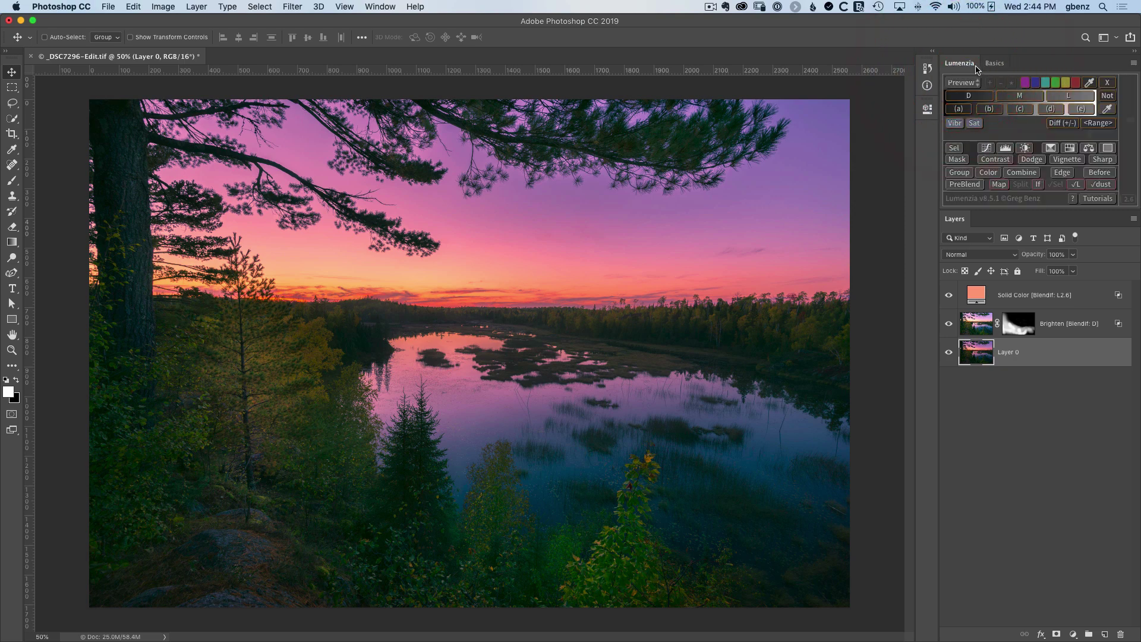
pyautogui.click(994, 63)
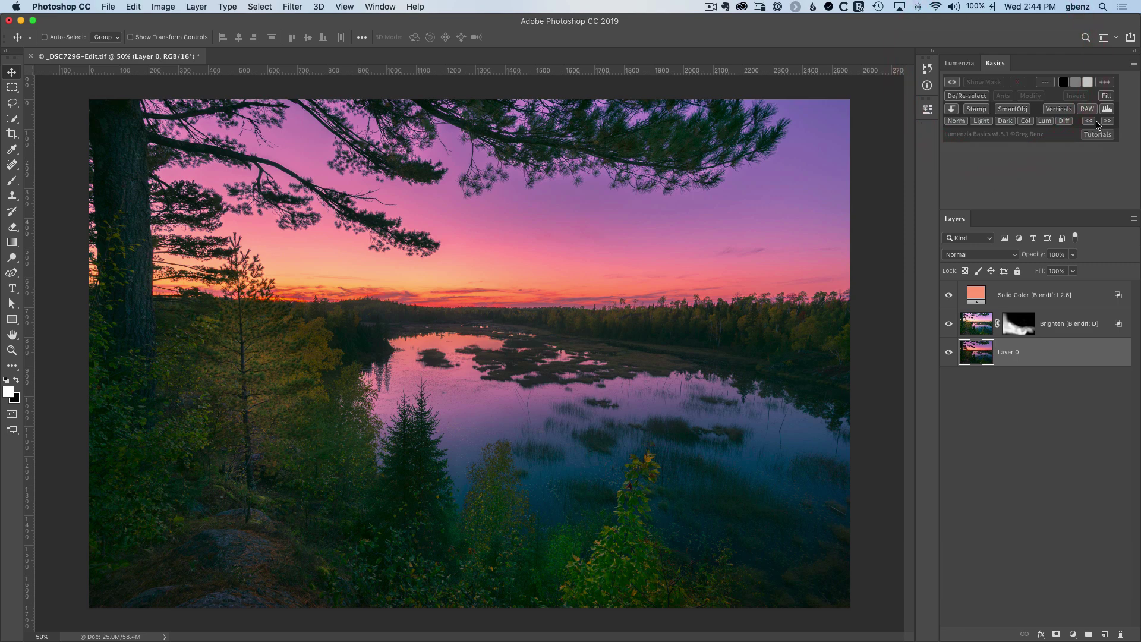
pyautogui.moveTo(997, 66); pyautogui.dragTo(766, 220)
pyautogui.click(925, 134)
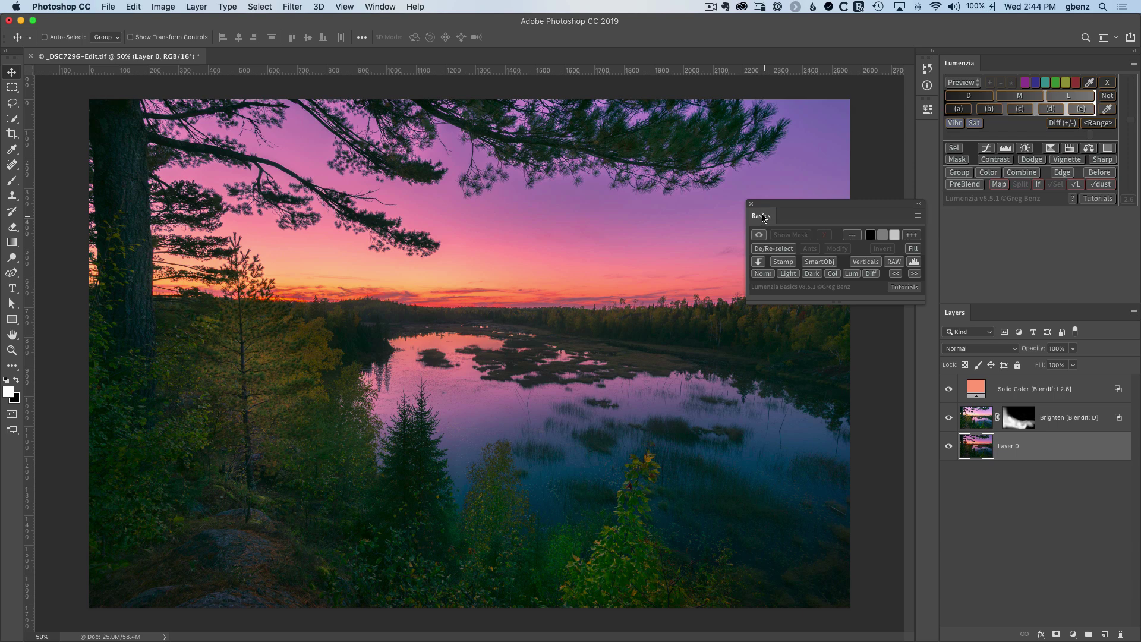
pyautogui.moveTo(759, 221); pyautogui.dragTo(974, 65)
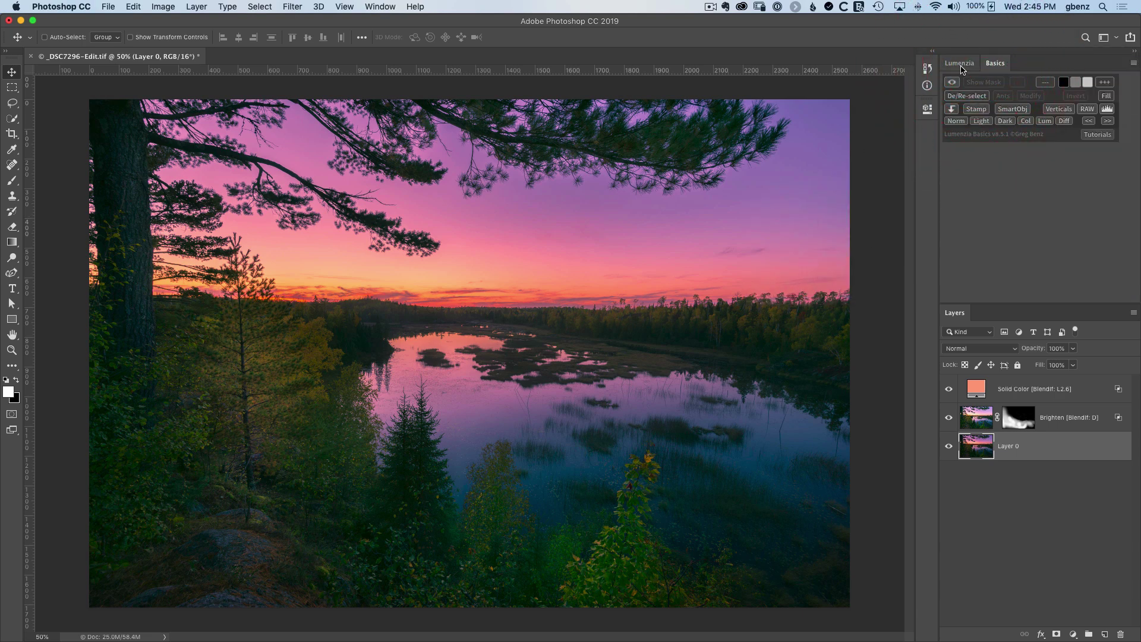
# Step: Make the Layers panel taller and bring the Basics tab to the front
pyautogui.click(963, 63)
pyautogui.moveTo(999, 304); pyautogui.dragTo(999, 218)
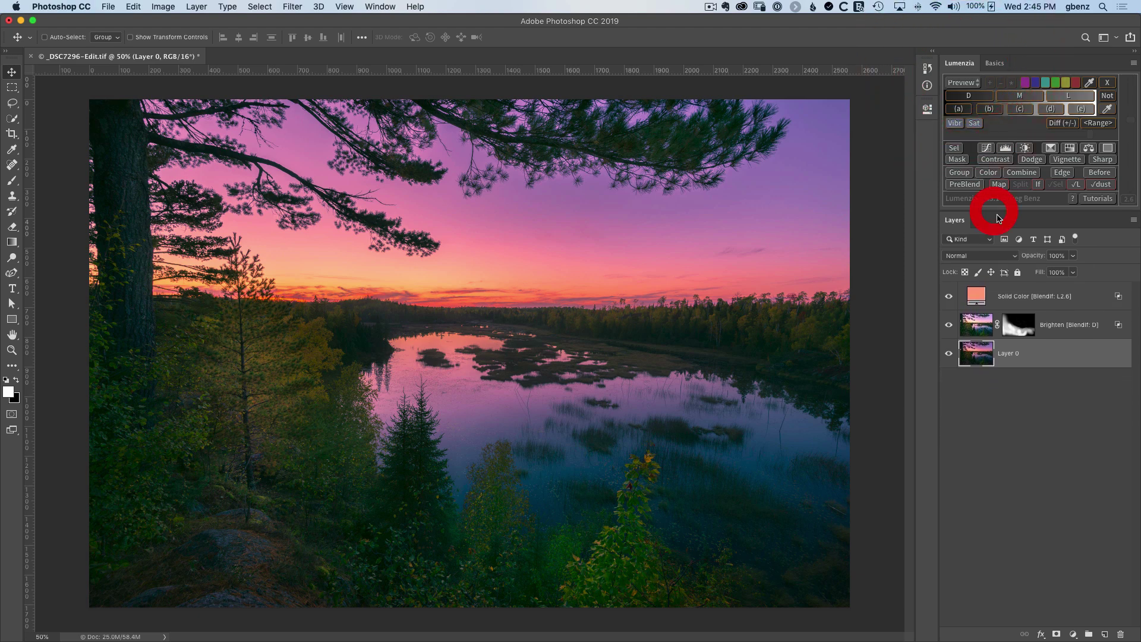
pyautogui.click(996, 64)
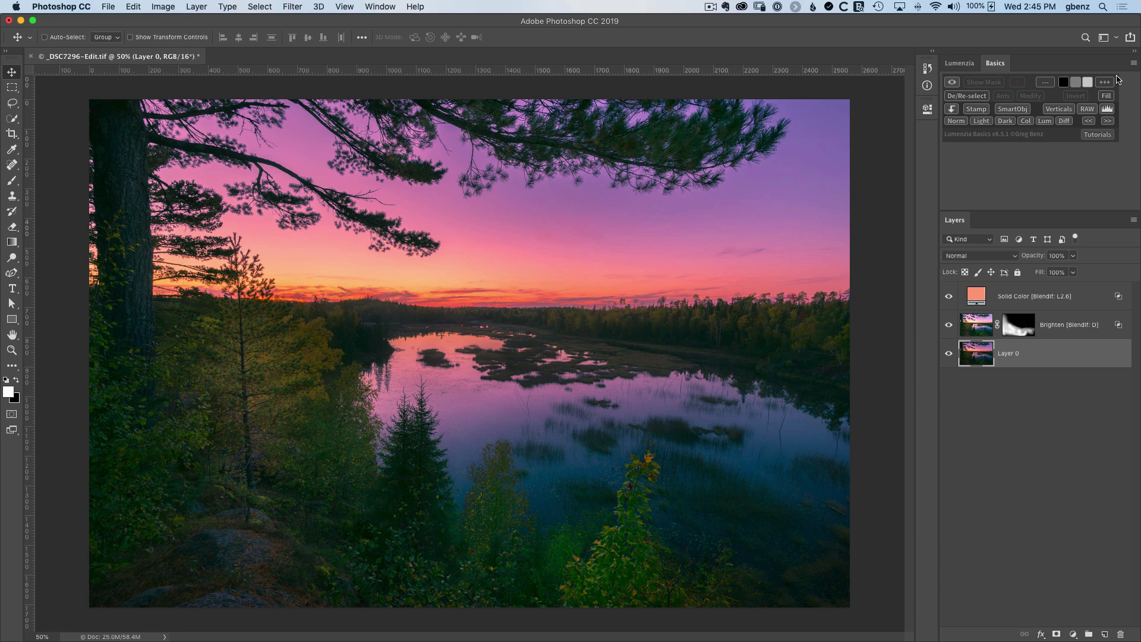
pyautogui.click(1134, 63)
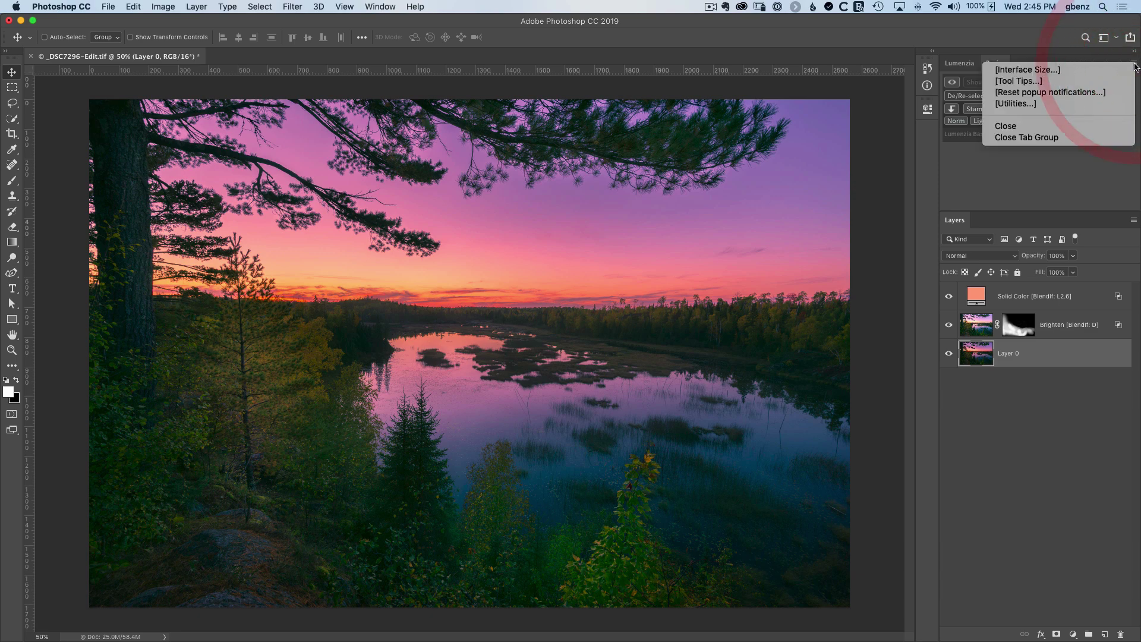
pyautogui.click(1104, 69)
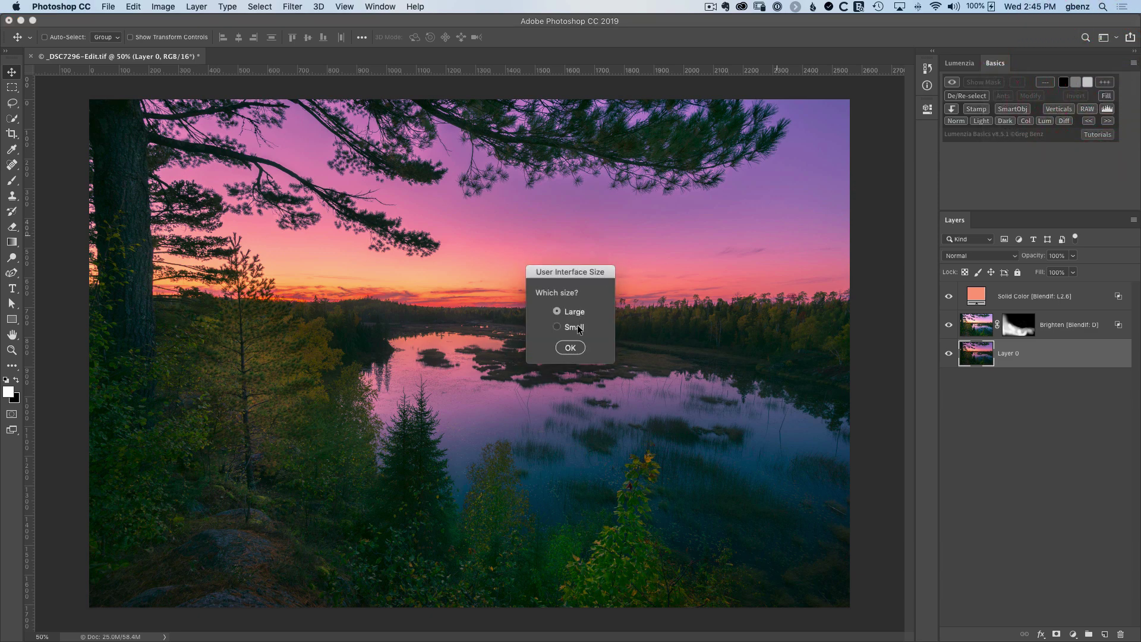
pyautogui.click(576, 324)
pyautogui.click(571, 348)
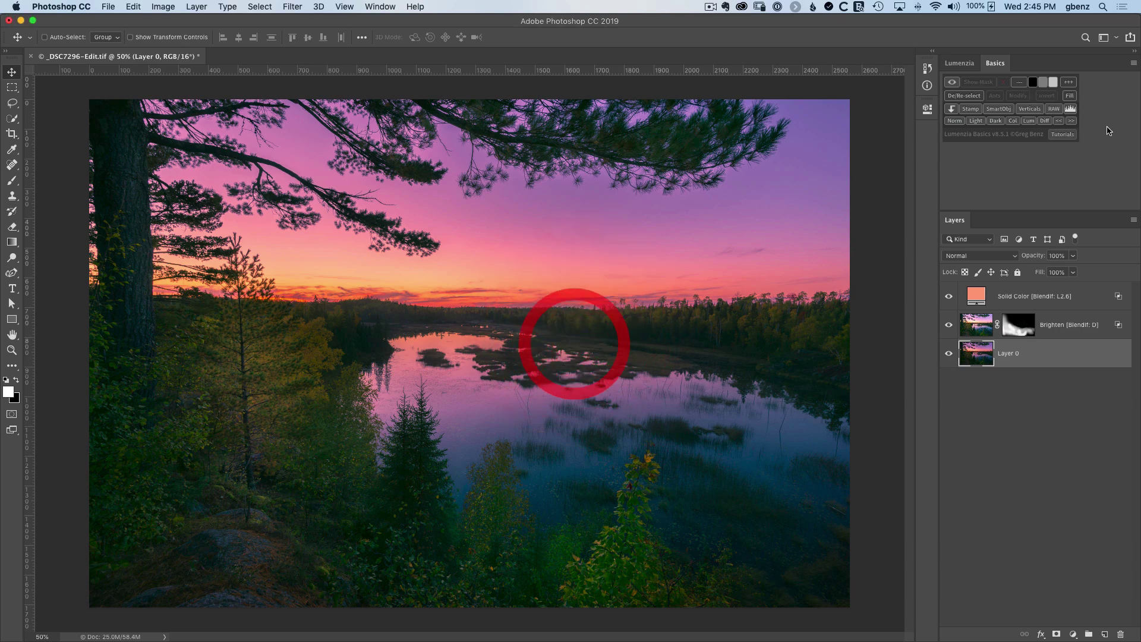
pyautogui.click(1133, 63)
pyautogui.click(1119, 69)
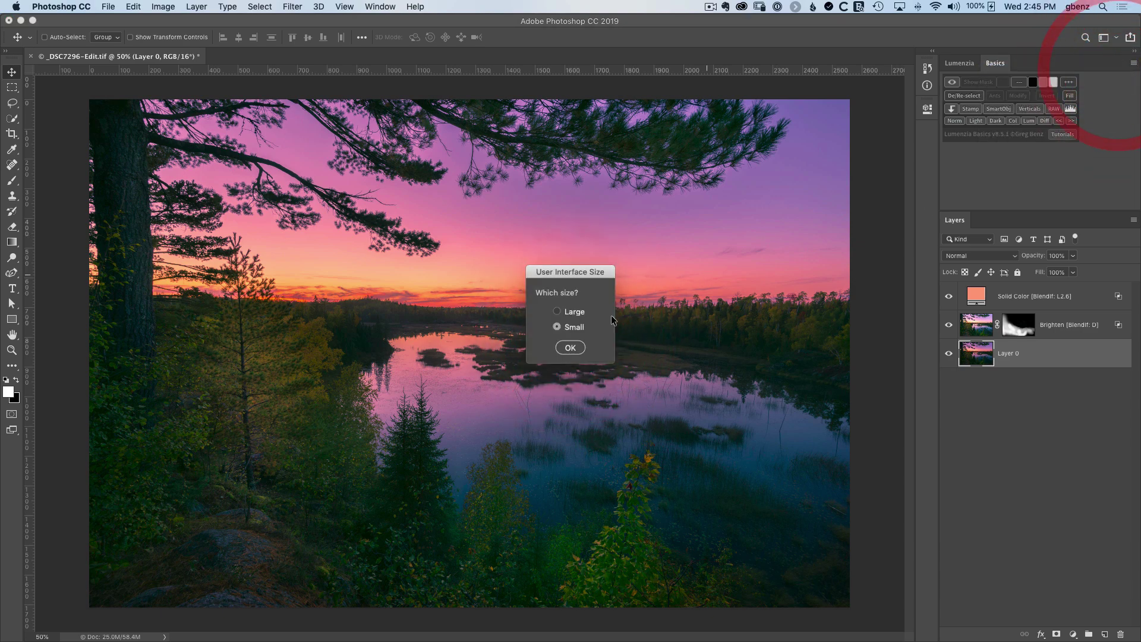
pyautogui.click(565, 312)
pyautogui.click(572, 348)
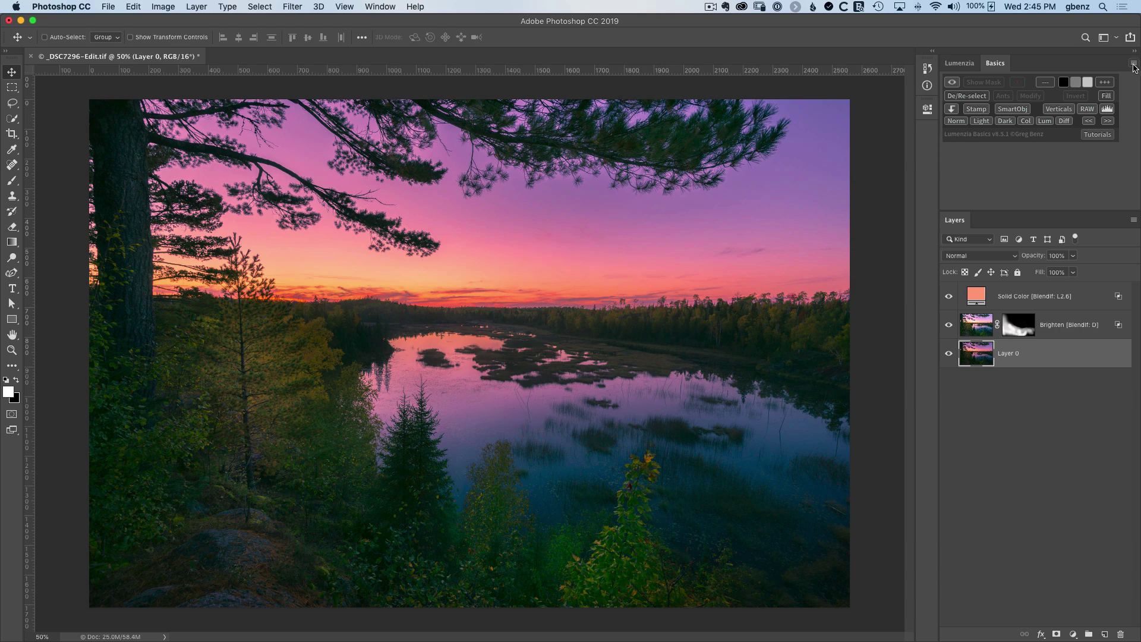
pyautogui.click(1133, 63)
pyautogui.click(1057, 80)
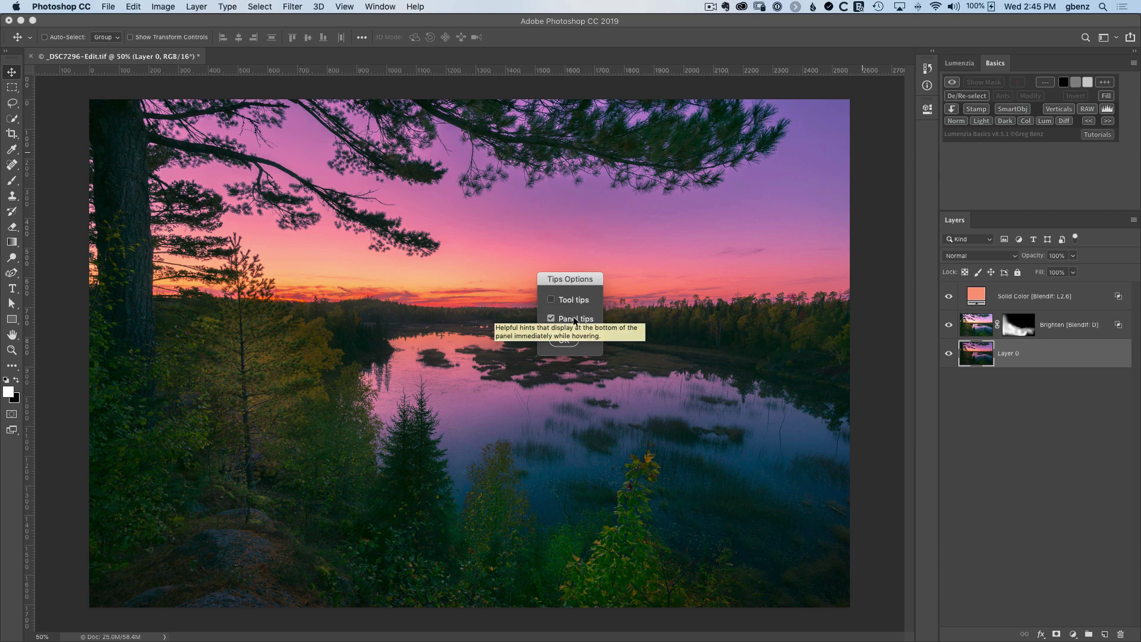
pyautogui.click(564, 340)
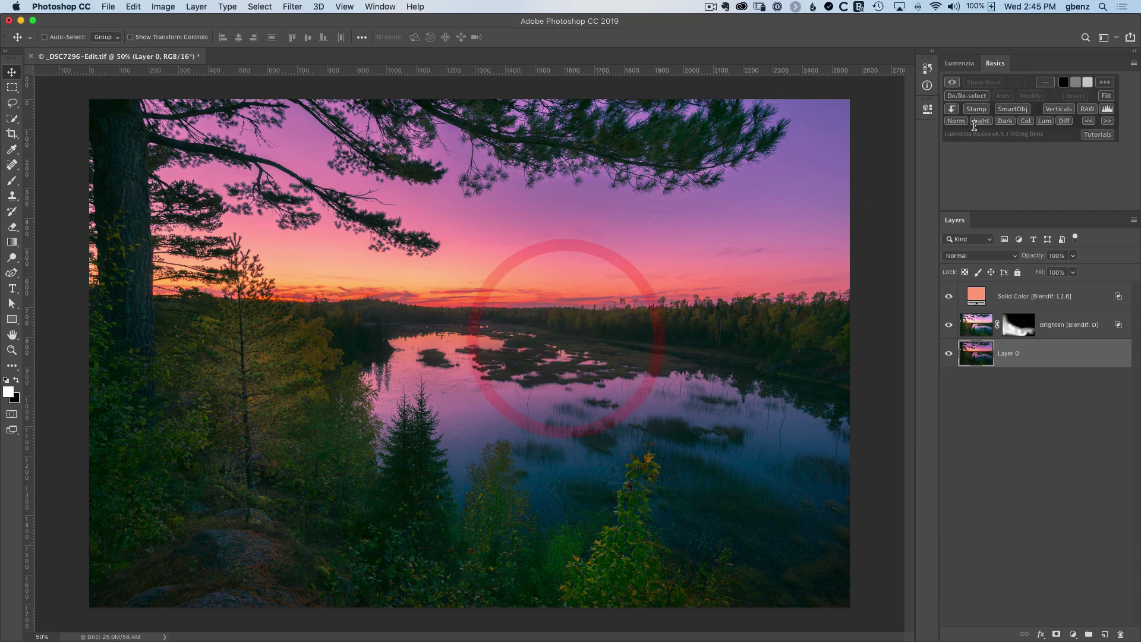
pyautogui.click(1024, 110)
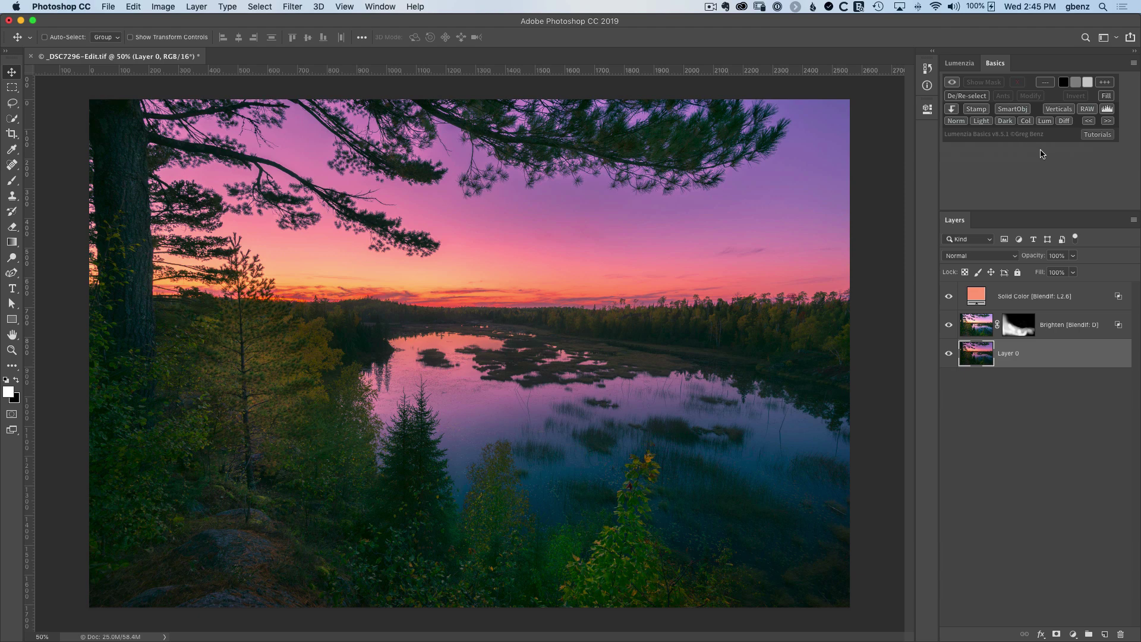
pyautogui.moveTo(1006, 114)
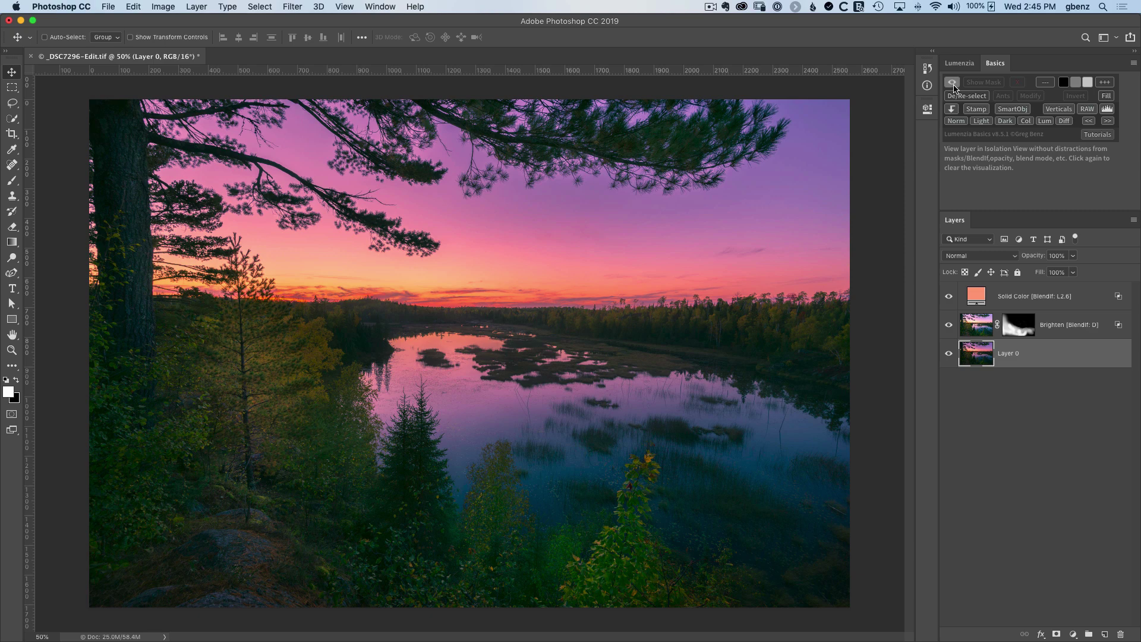
# Step: Select the Brighten layer (Lighten blend, 76% opacity) in the Layers panel
pyautogui.click(982, 327)
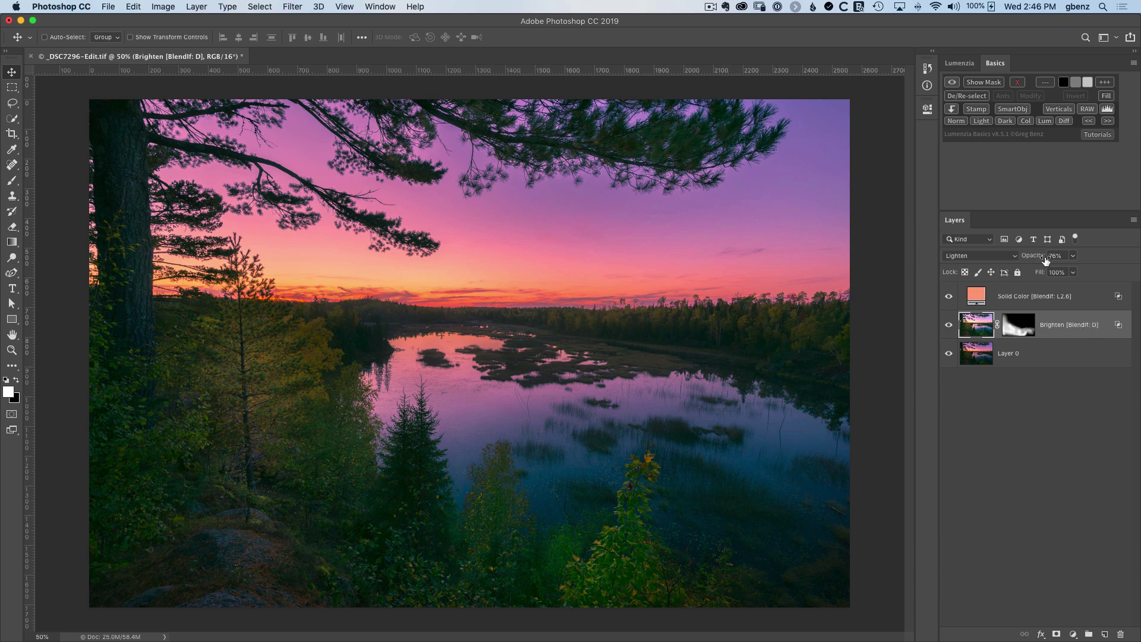
pyautogui.click(948, 326)
pyautogui.click(948, 326)
pyautogui.click(948, 326)
pyautogui.click(949, 327)
pyautogui.click(952, 87)
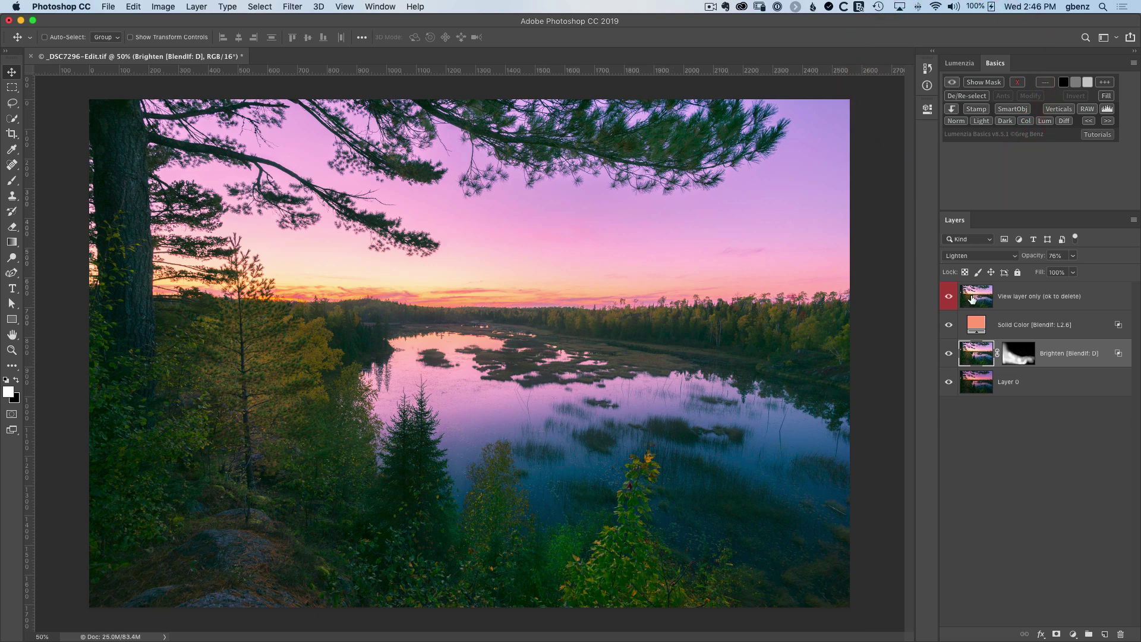
pyautogui.click(973, 299)
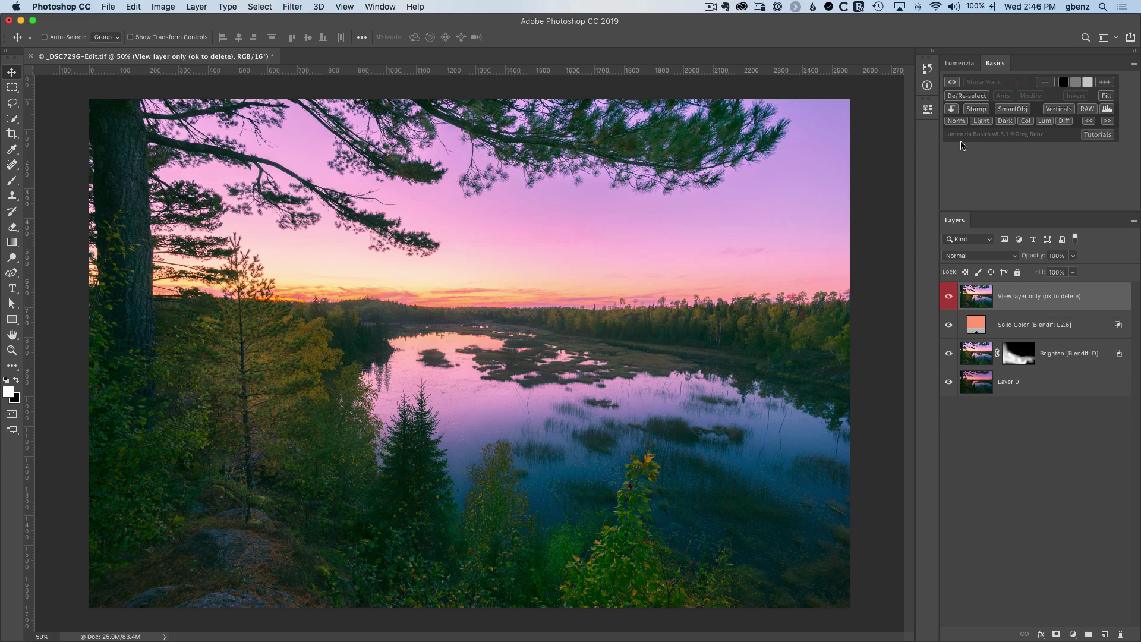
pyautogui.click(951, 84)
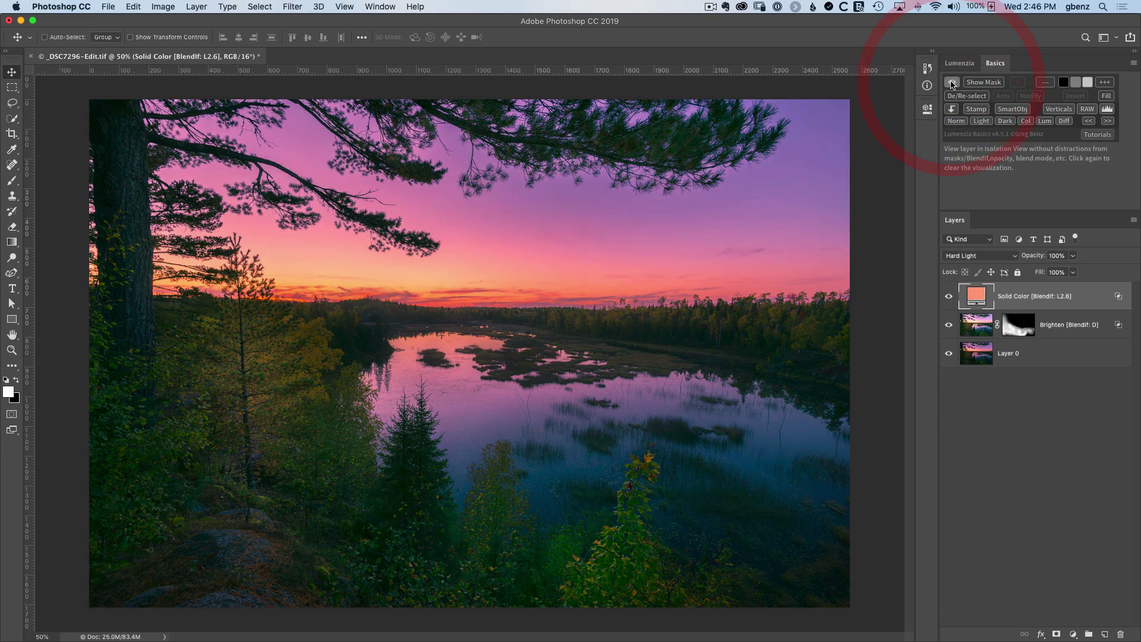
# Step: Select the Brighten layer and display its mask full screen
pyautogui.click(984, 330)
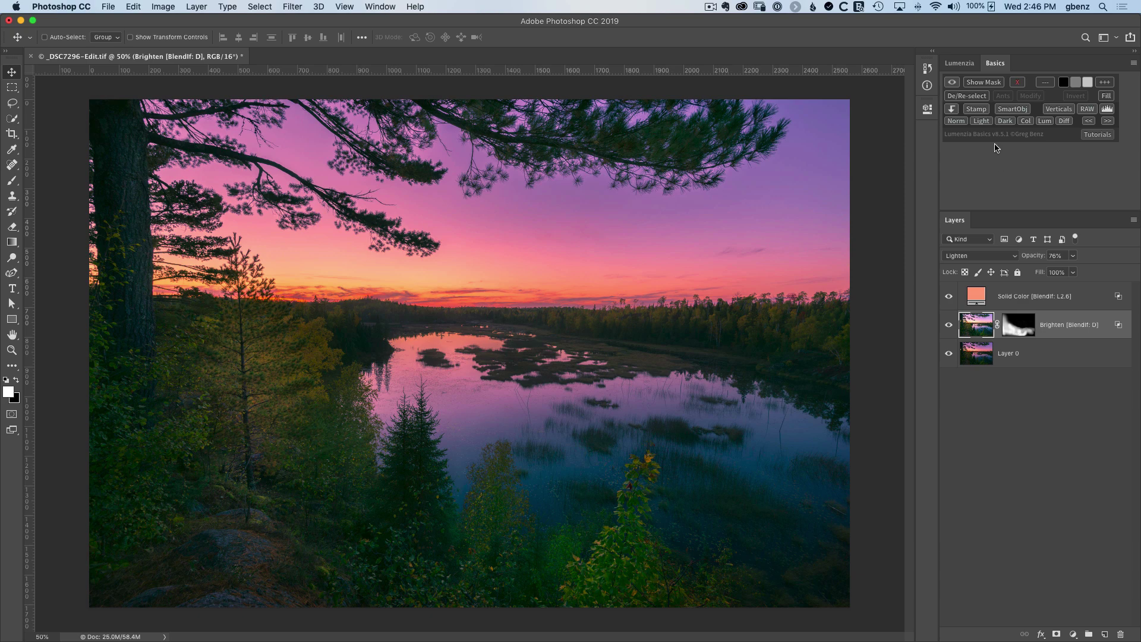
pyautogui.click(984, 83)
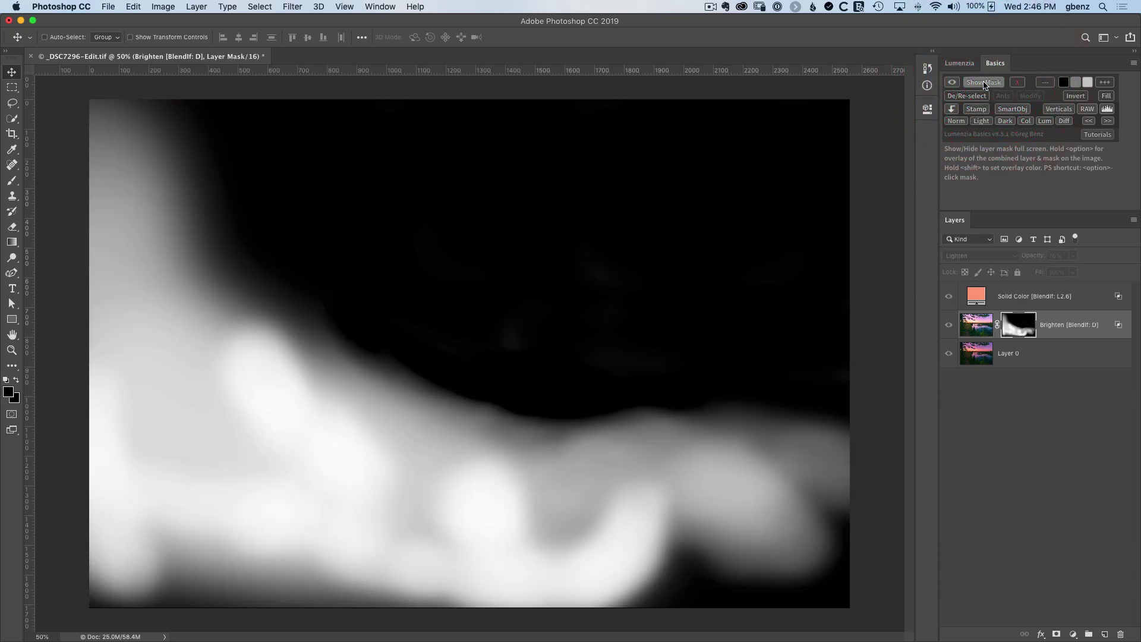
pyautogui.click(984, 83)
pyautogui.click(984, 82)
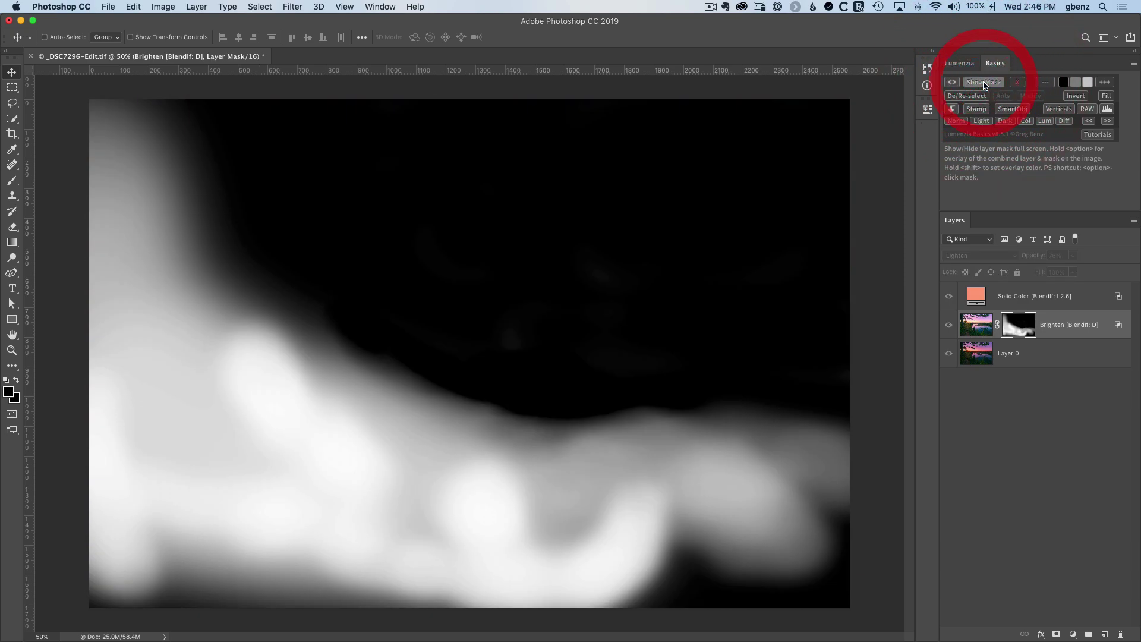
# Step: Paint black, then white, into the lower-right area of the mask
pyautogui.click(1067, 87)
pyautogui.moveTo(832, 433)
pyautogui.mouseDown()
pyautogui.moveTo(810, 410)
pyautogui.moveTo(831, 441)
pyautogui.moveTo(810, 446)
pyautogui.mouseUp()
pyautogui.click(1075, 83)
pyautogui.click(1088, 82)
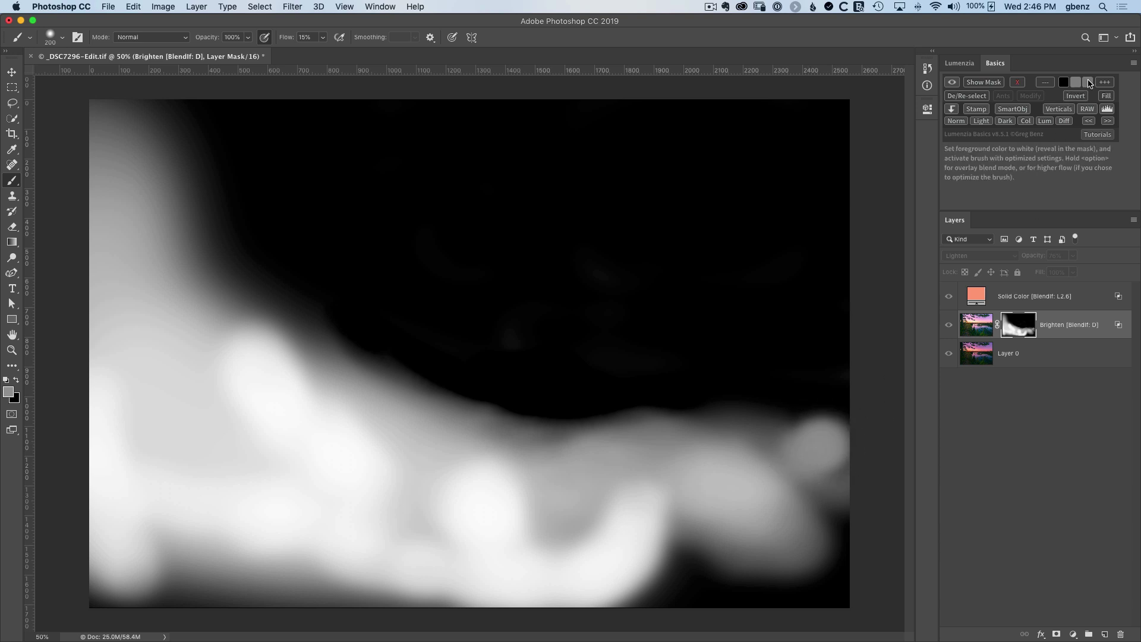
pyautogui.moveTo(830, 472); pyautogui.dragTo(734, 467)
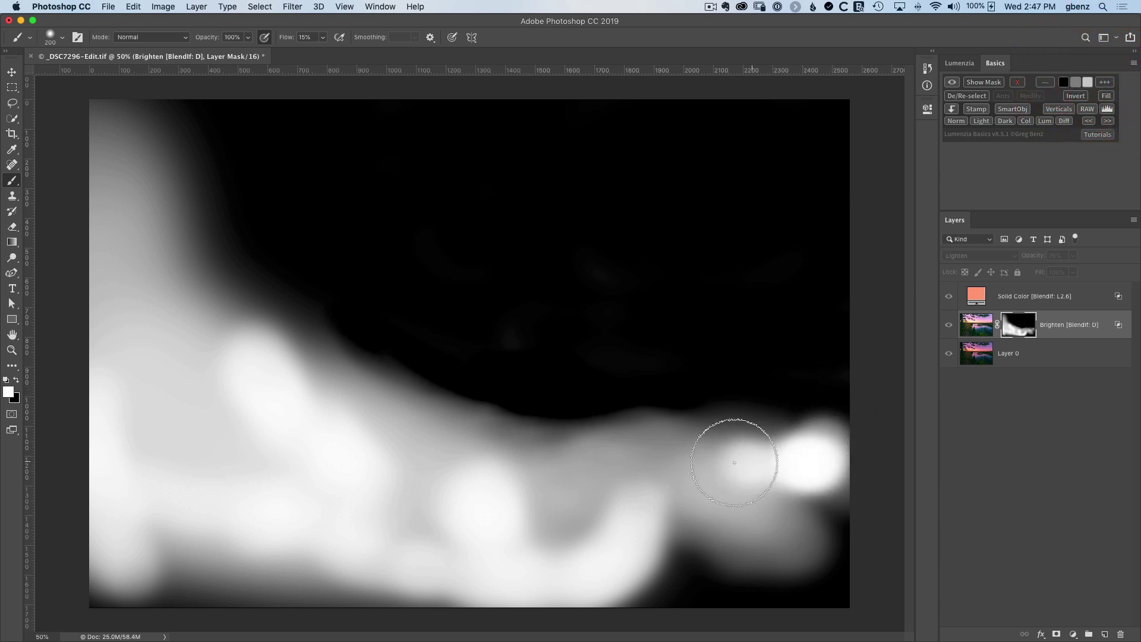
# Step: Dodge the mask's bright lower-right edge with a Highlights 9% brush
pyautogui.click(1107, 83)
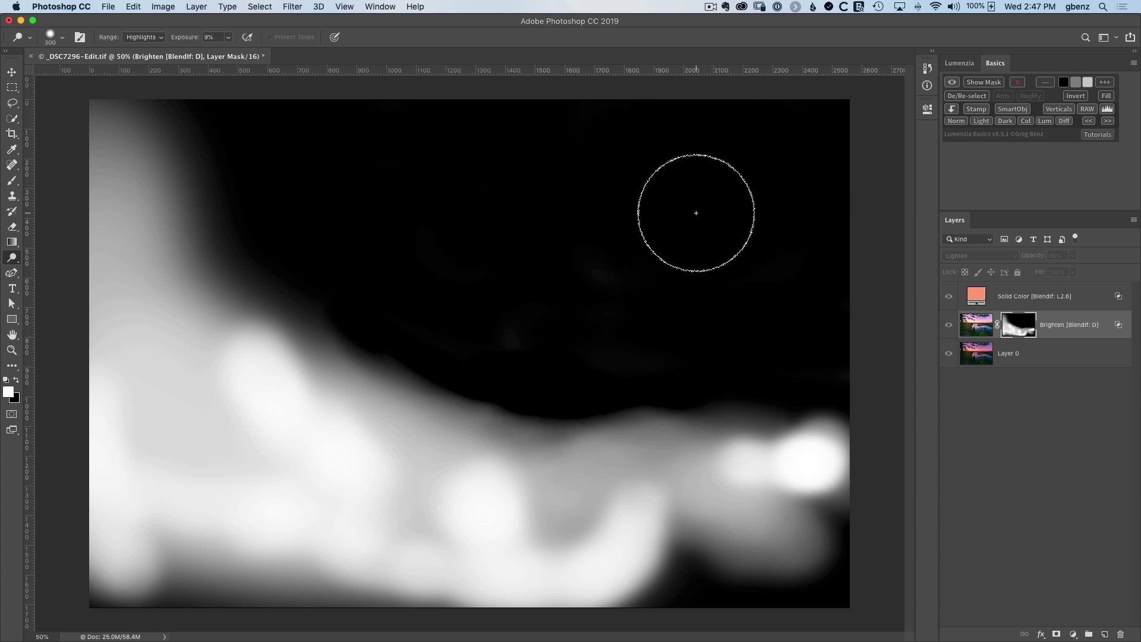
pyautogui.moveTo(703, 207)
pyautogui.mouseDown()
pyautogui.moveTo(671, 450)
pyautogui.moveTo(707, 469)
pyautogui.moveTo(730, 448)
pyautogui.moveTo(648, 454)
pyautogui.moveTo(653, 437)
pyautogui.moveTo(764, 422)
pyautogui.moveTo(621, 436)
pyautogui.moveTo(679, 441)
pyautogui.moveTo(708, 421)
pyautogui.moveTo(679, 428)
pyautogui.moveTo(720, 423)
pyautogui.moveTo(632, 451)
pyautogui.moveTo(636, 497)
pyautogui.moveTo(706, 508)
pyautogui.moveTo(786, 493)
pyautogui.moveTo(751, 512)
pyautogui.moveTo(798, 528)
pyautogui.moveTo(747, 549)
pyautogui.moveTo(729, 541)
pyautogui.moveTo(775, 540)
pyautogui.moveTo(595, 523)
pyautogui.moveTo(646, 499)
pyautogui.mouseUp()
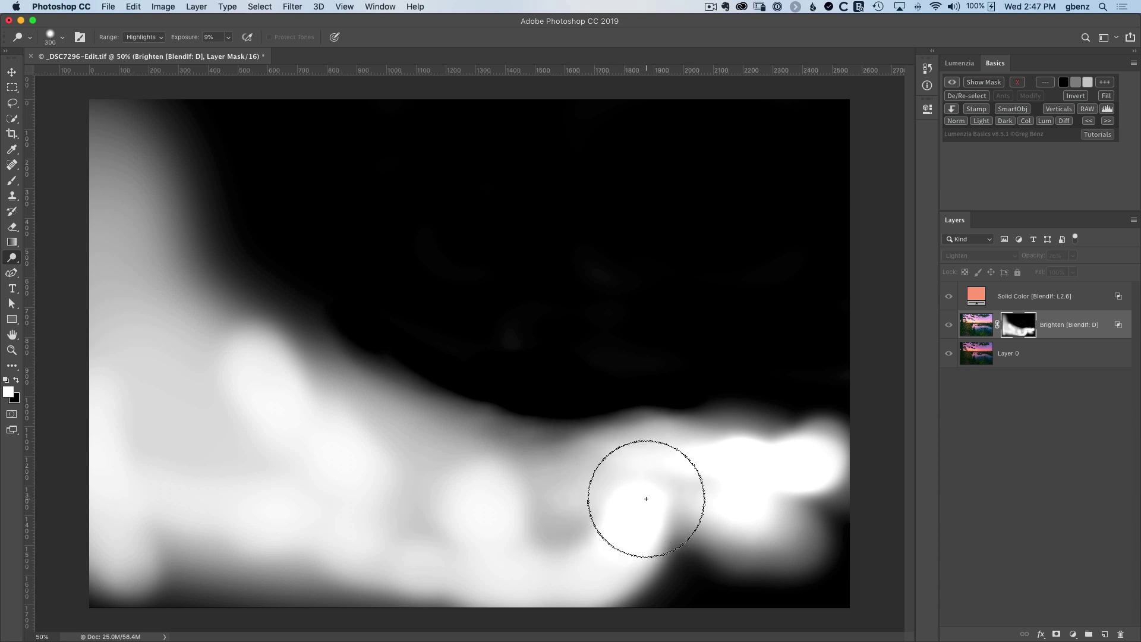
pyautogui.moveTo(646, 499)
pyautogui.mouseDown()
pyautogui.moveTo(703, 408)
pyautogui.moveTo(664, 361)
pyautogui.moveTo(634, 394)
pyautogui.moveTo(653, 366)
pyautogui.moveTo(653, 392)
pyautogui.mouseUp()
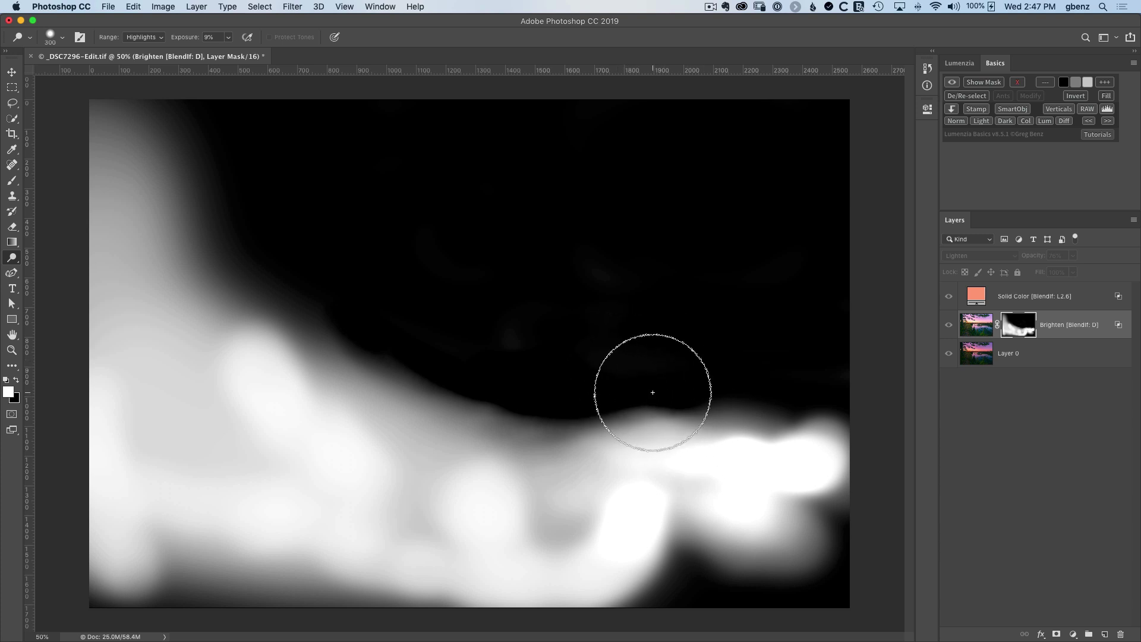
# Step: Burn two spots on the mask with a Shadows 6% brush
pyautogui.click(1045, 84)
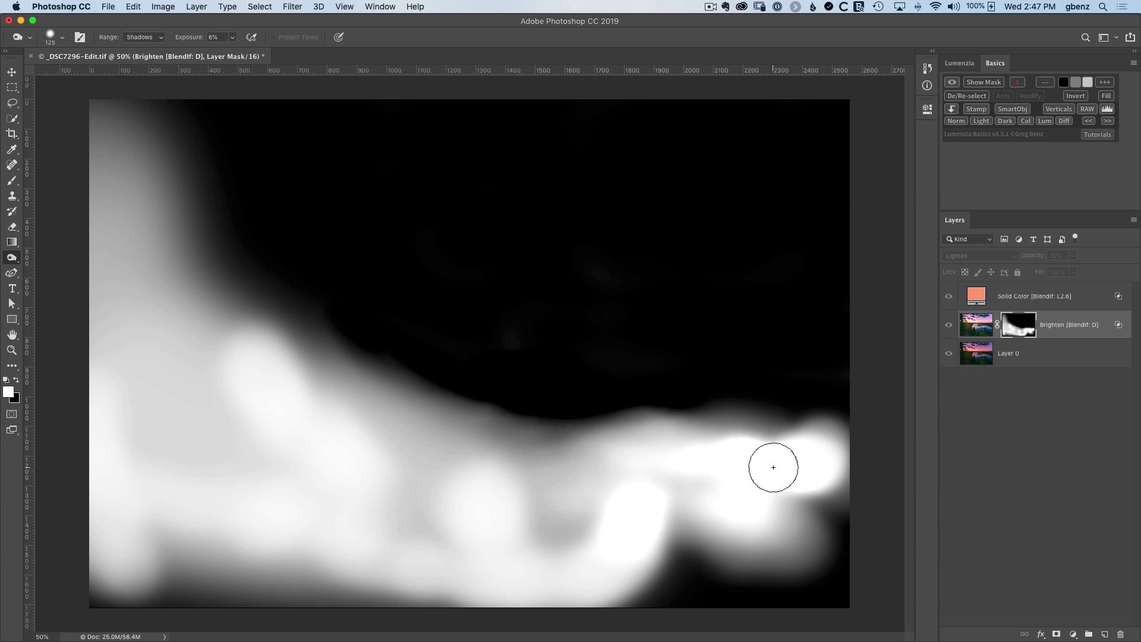
pyautogui.click(768, 467)
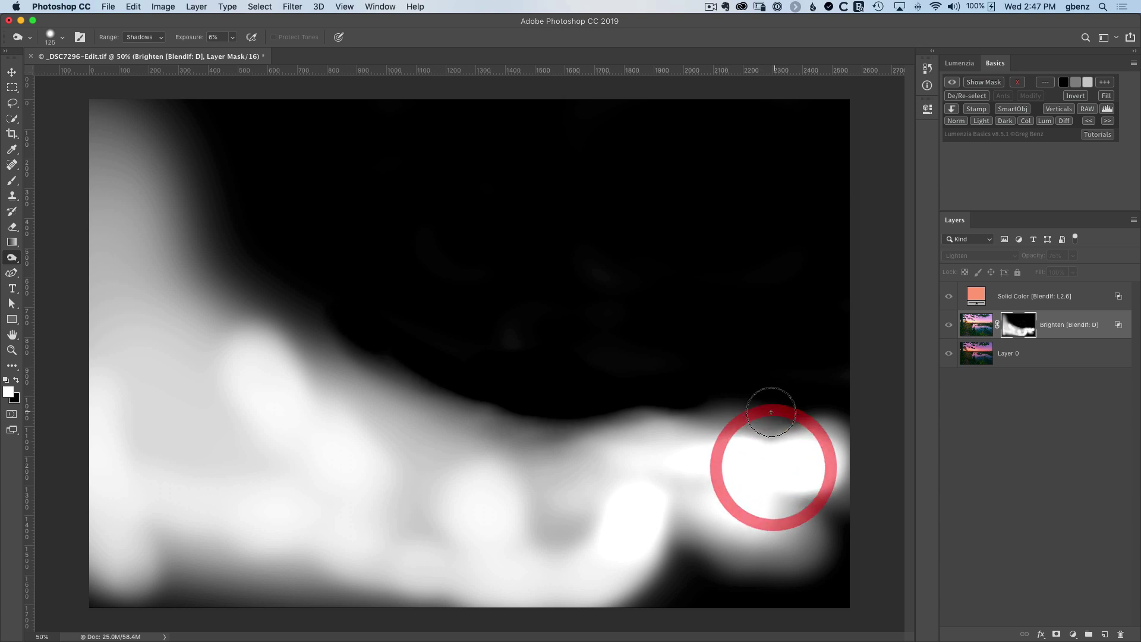
pyautogui.click(738, 417)
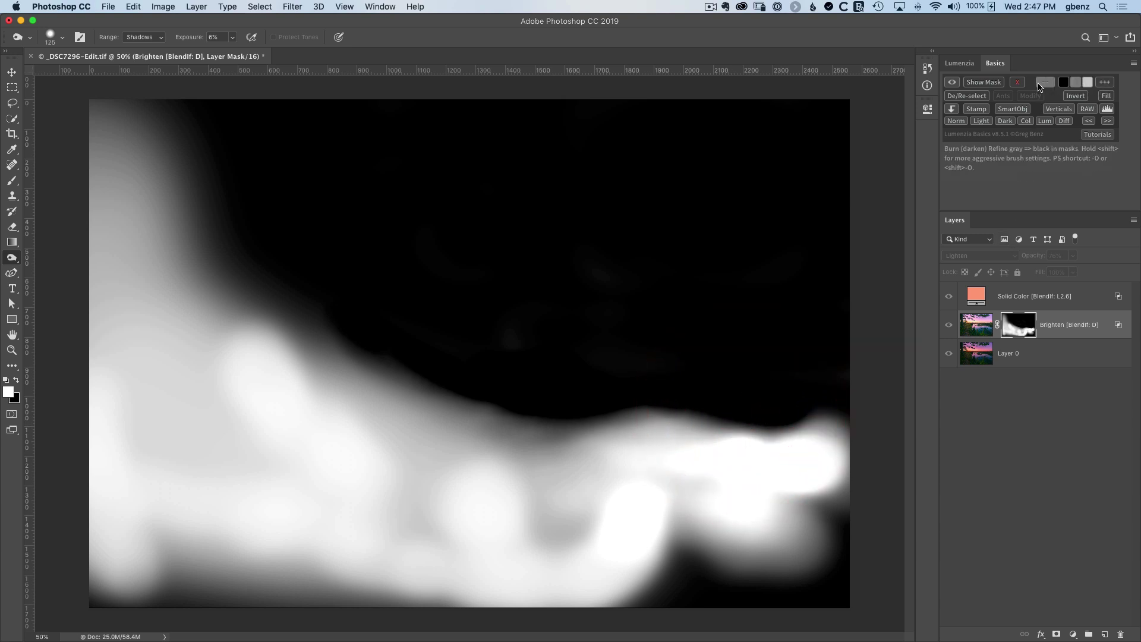
# Step: Exit the mask view and toggle the Brighten mask off and on to compare, leaving it enabled
pyautogui.click(995, 85)
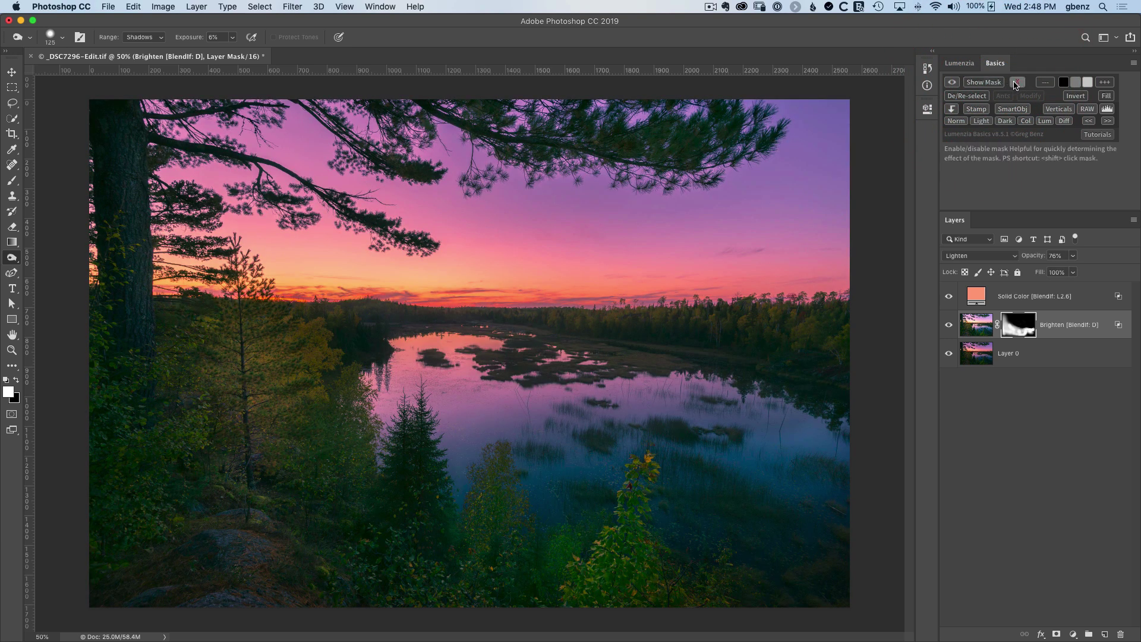
pyautogui.click(1016, 83)
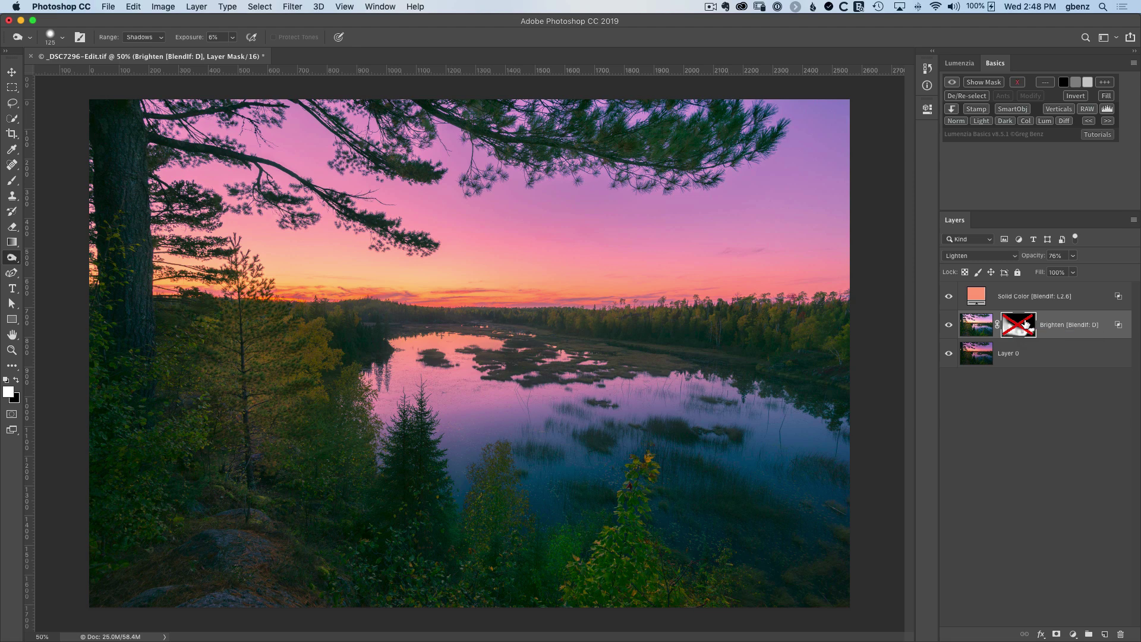
pyautogui.click(1018, 82)
pyautogui.click(1017, 83)
pyautogui.click(1017, 83)
pyautogui.click(1018, 82)
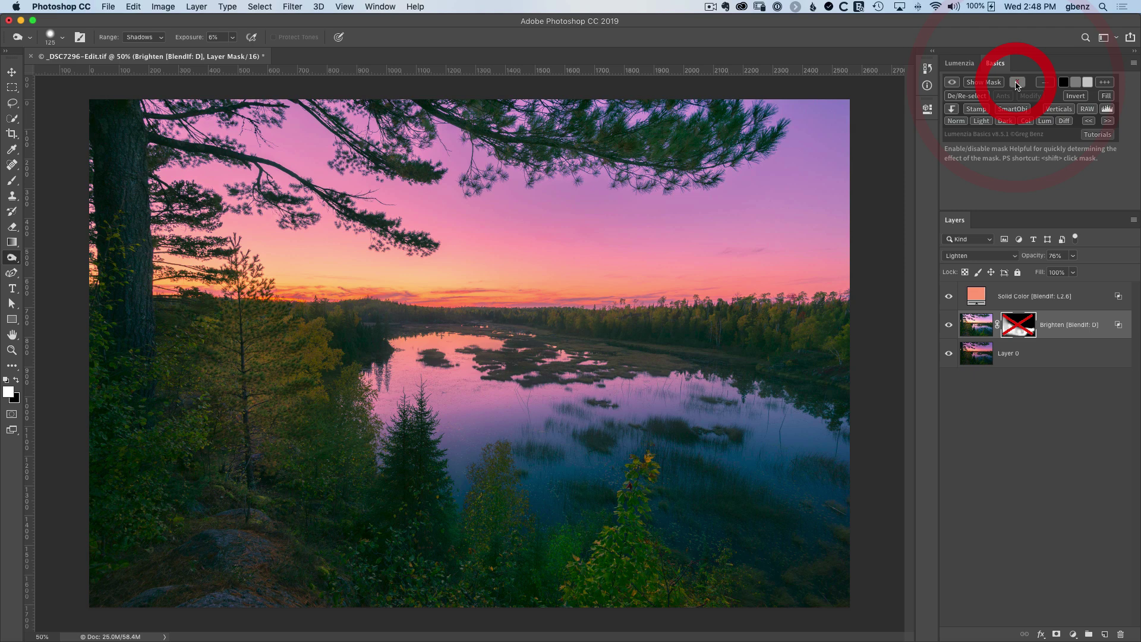
pyautogui.click(1017, 82)
pyautogui.click(1017, 82)
pyautogui.click(1017, 83)
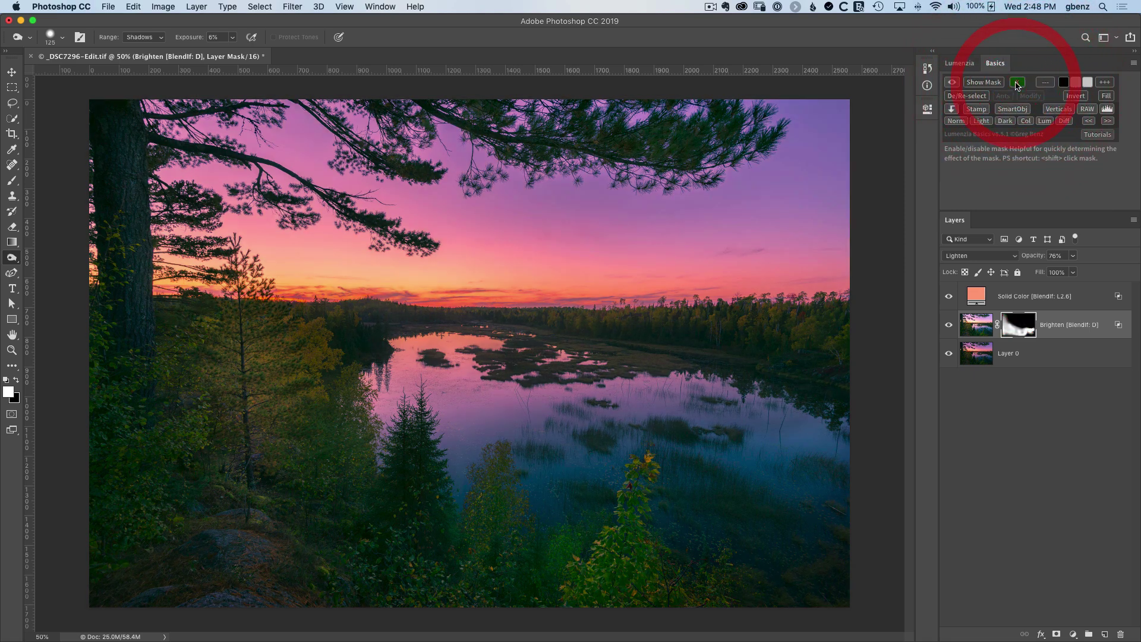
pyautogui.click(1018, 82)
pyautogui.click(1017, 84)
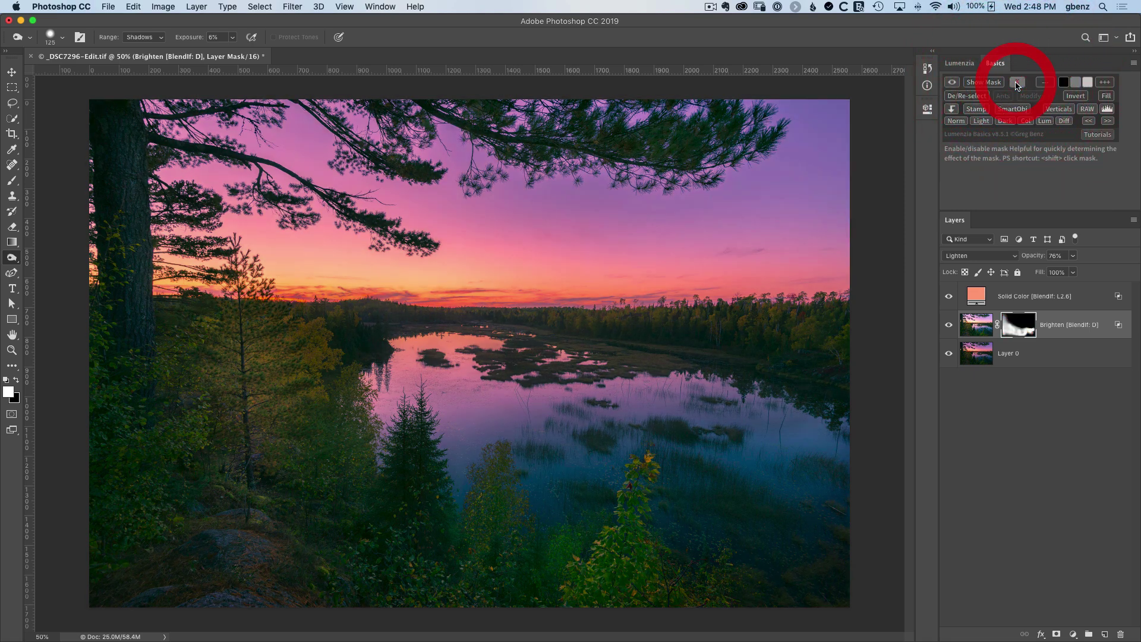
# Step: Draw a Lasso (L) loop around the pine branches along the image's top edge
pyautogui.click(971, 95)
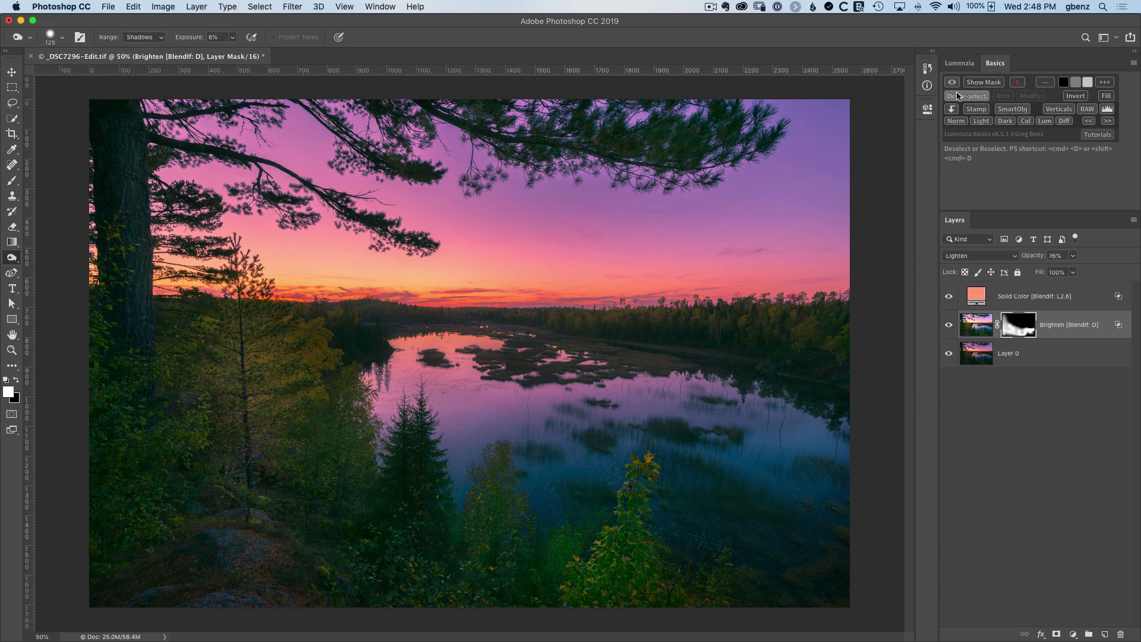
pyautogui.press('l')
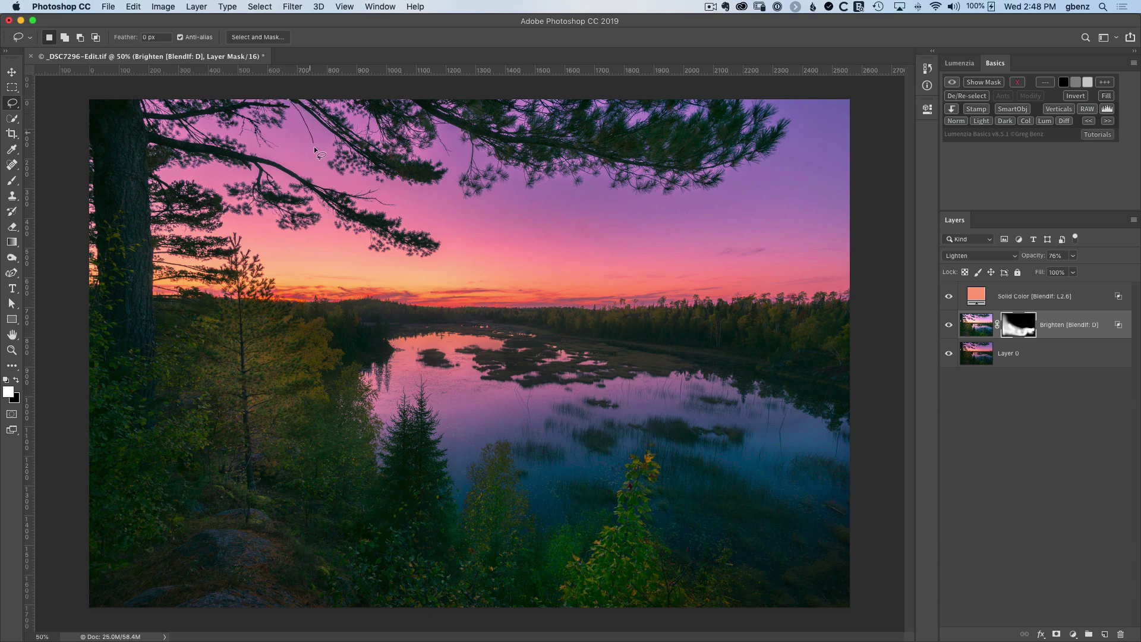
pyautogui.moveTo(381, 189); pyautogui.dragTo(507, 208)
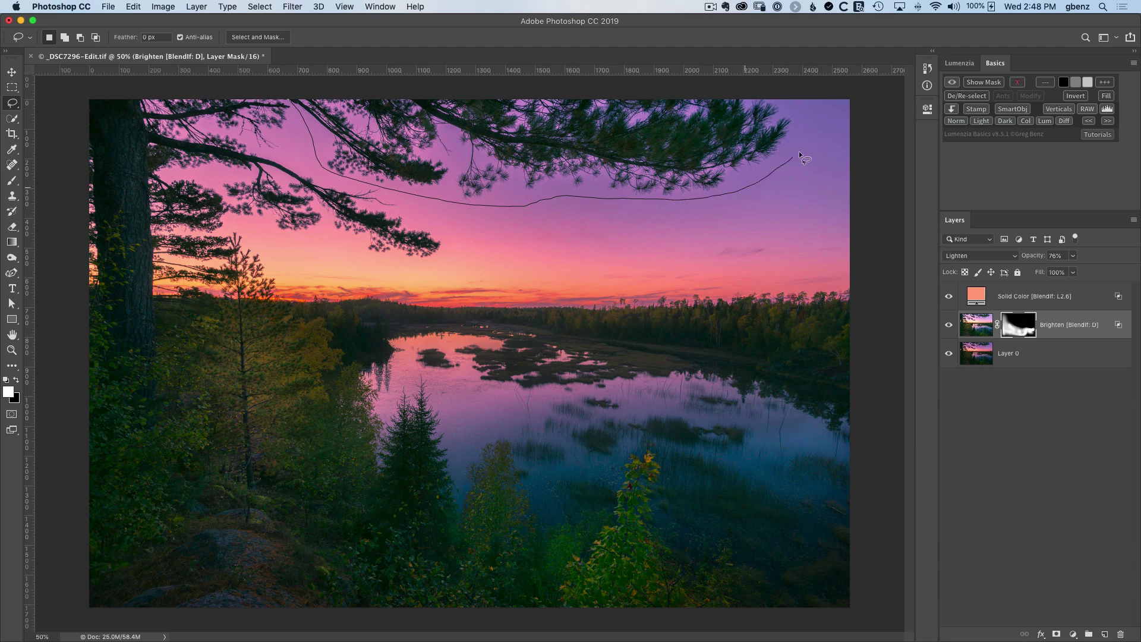
pyautogui.moveTo(789, 97)
pyautogui.mouseDown()
pyautogui.moveTo(283, 73)
pyautogui.moveTo(285, 85)
pyautogui.mouseUp()
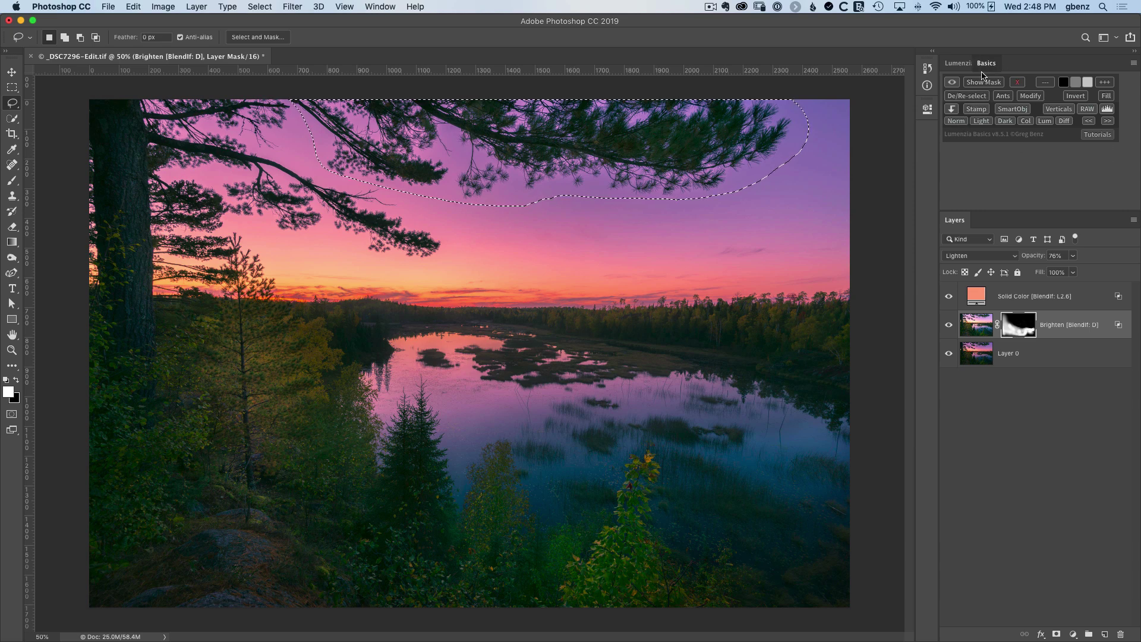
# Step: Float the Basics panel over the image and toggle the branch selection with De/Re-select
pyautogui.moveTo(996, 63); pyautogui.dragTo(712, 326)
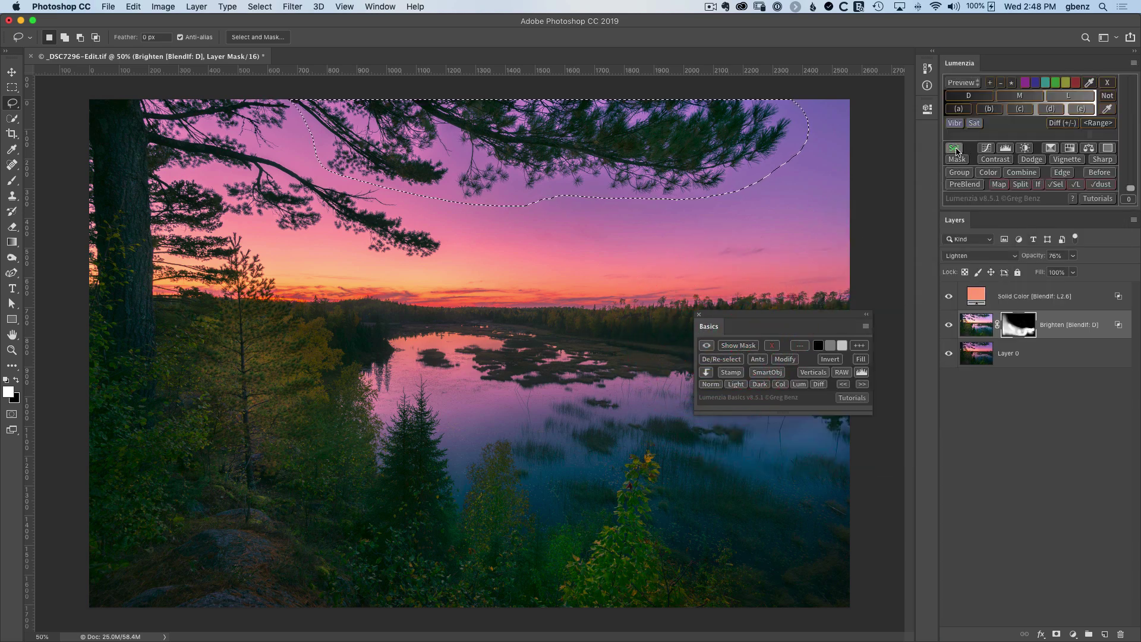
pyautogui.click(721, 359)
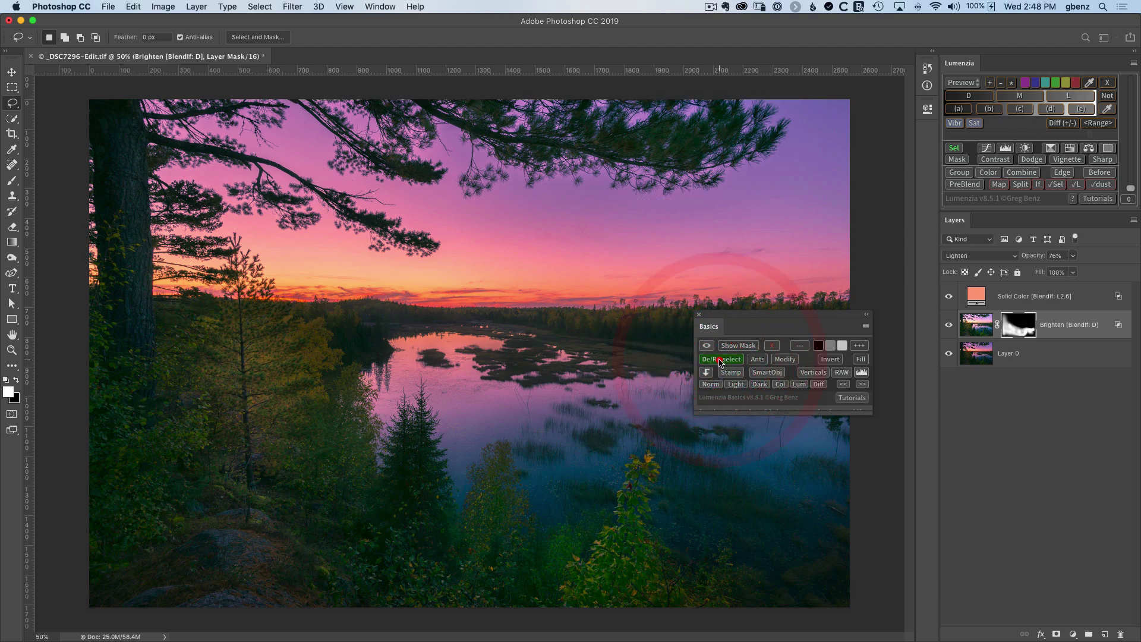
pyautogui.click(721, 359)
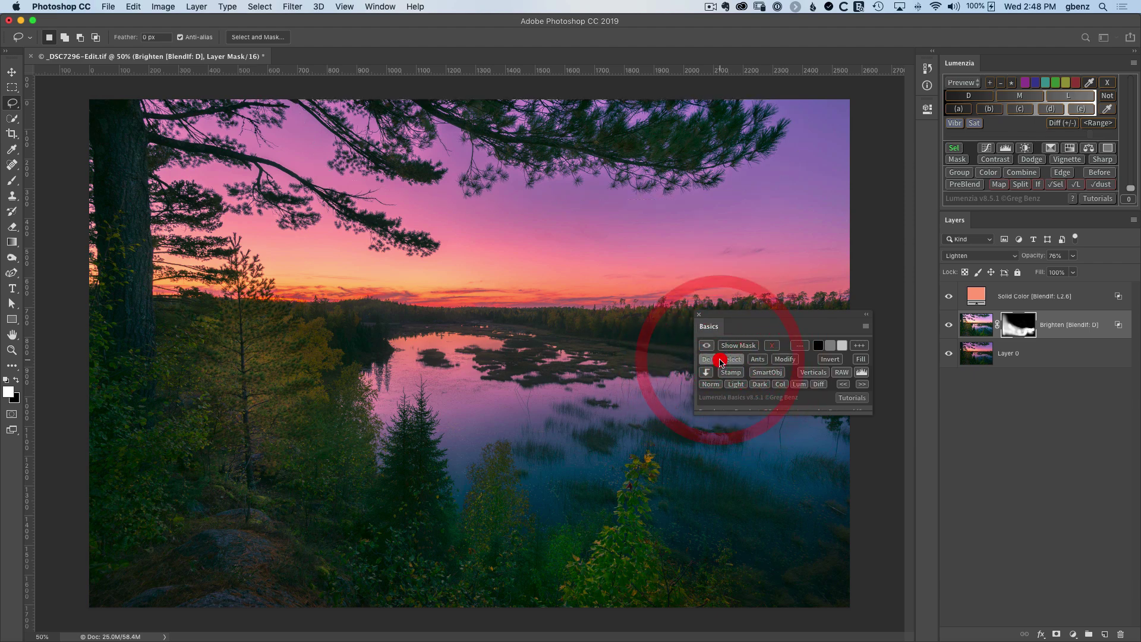
pyautogui.click(721, 360)
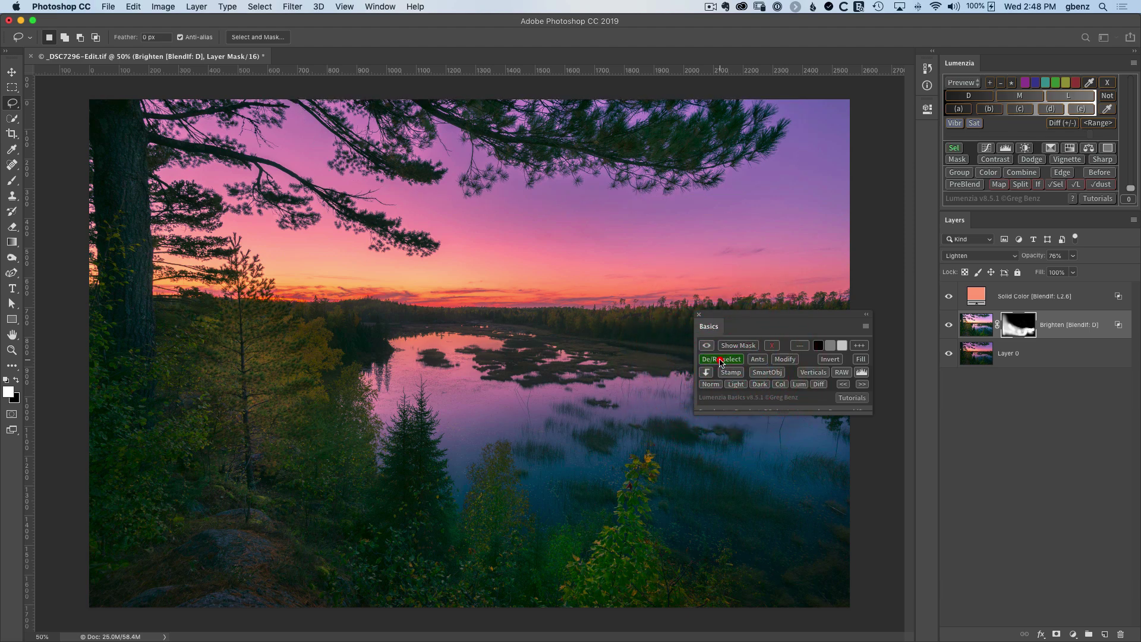
pyautogui.click(721, 360)
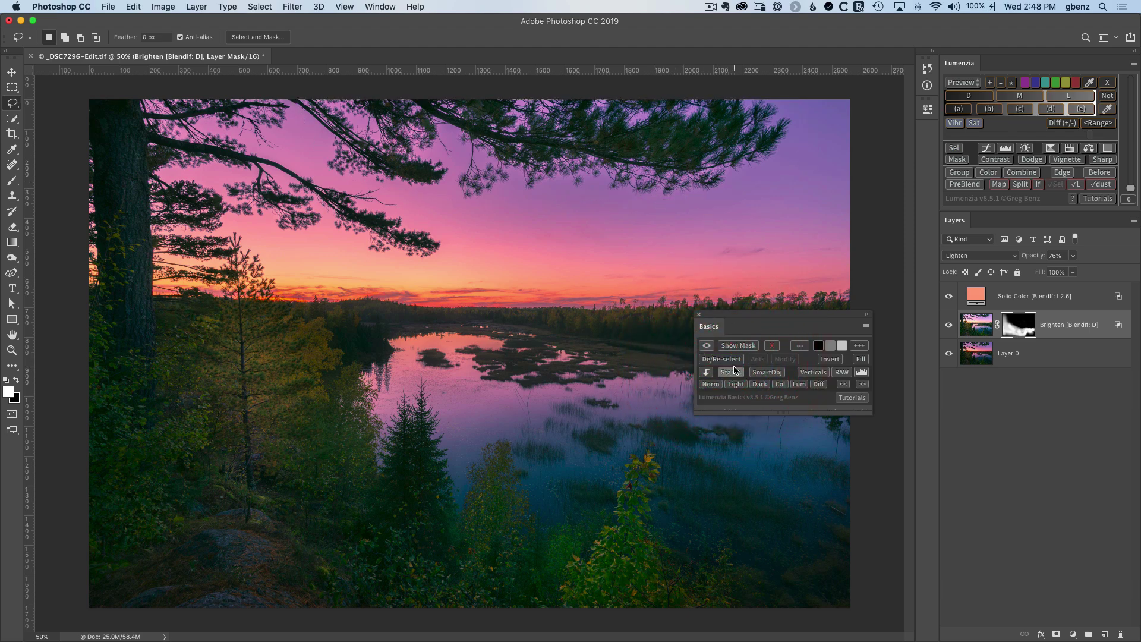
pyautogui.click(721, 360)
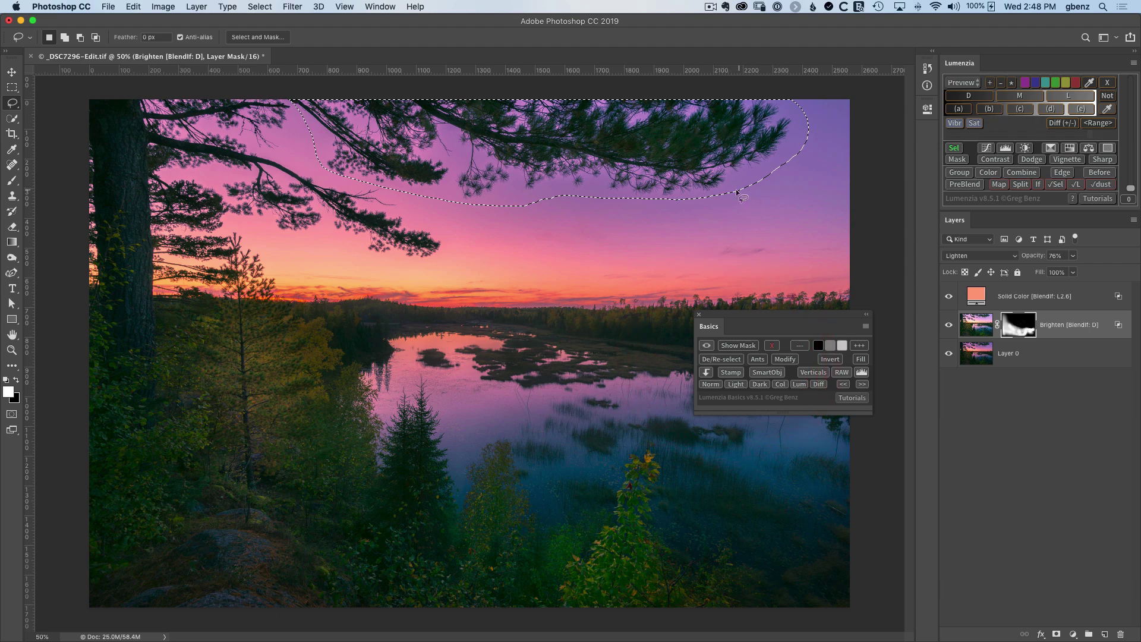
# Step: Toggle the selection's marching ants off and on with the Ants button
pyautogui.click(757, 359)
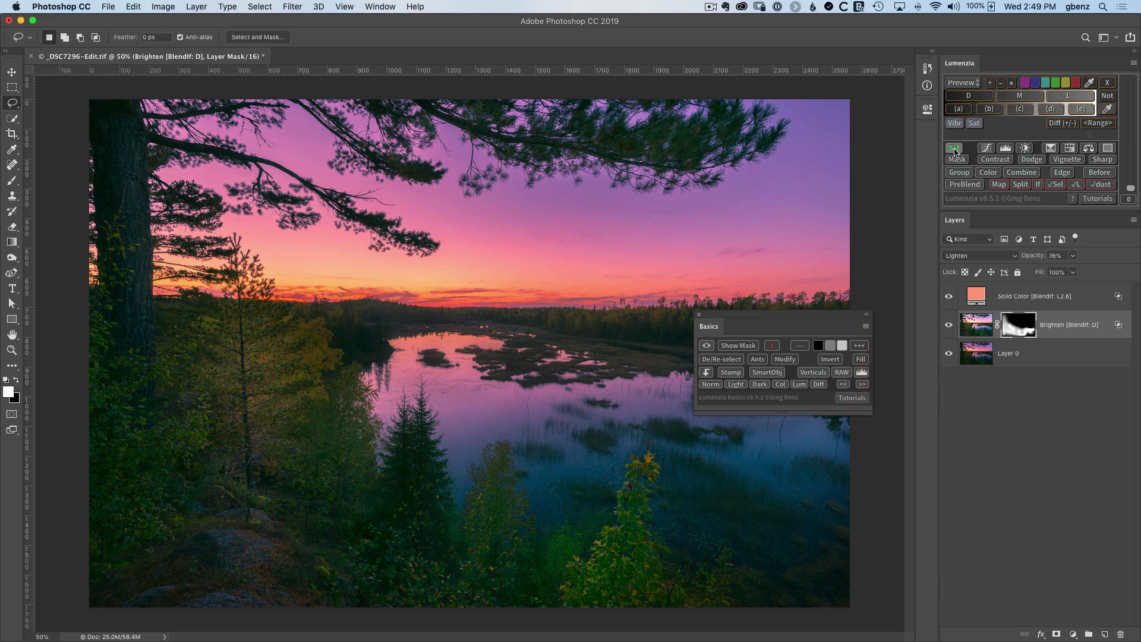
pyautogui.click(757, 360)
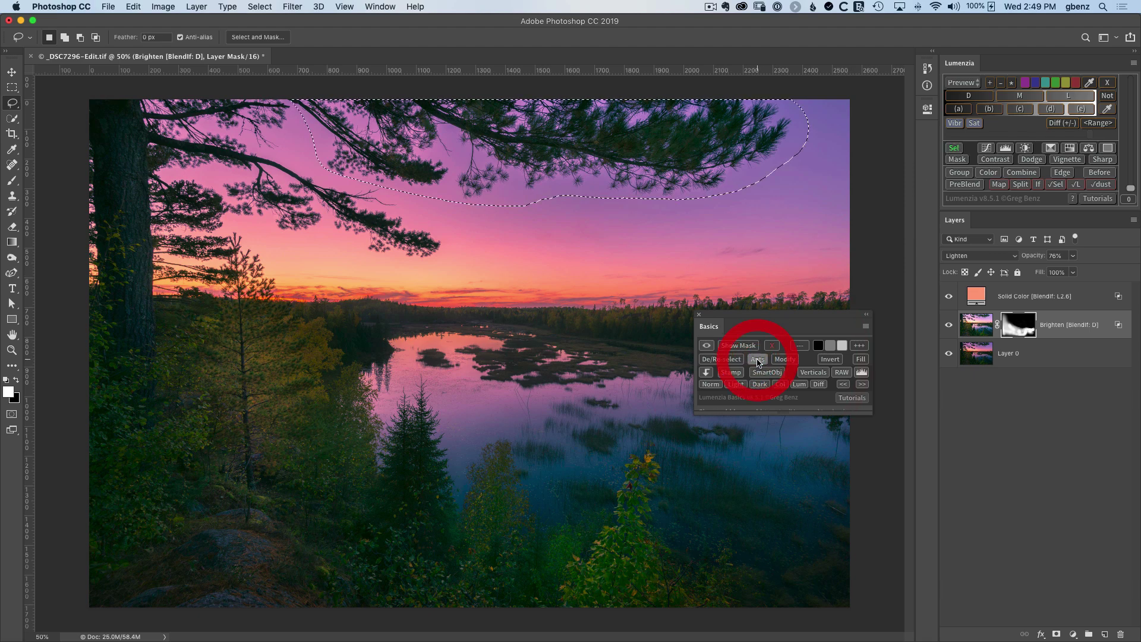
pyautogui.click(757, 360)
pyautogui.click(756, 360)
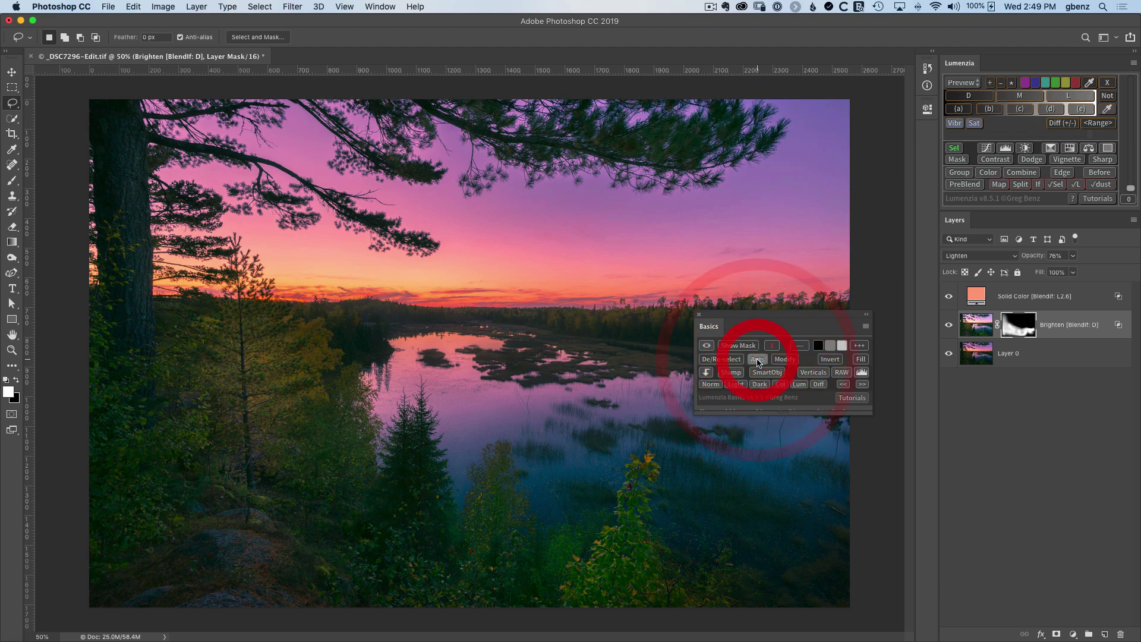
pyautogui.click(757, 360)
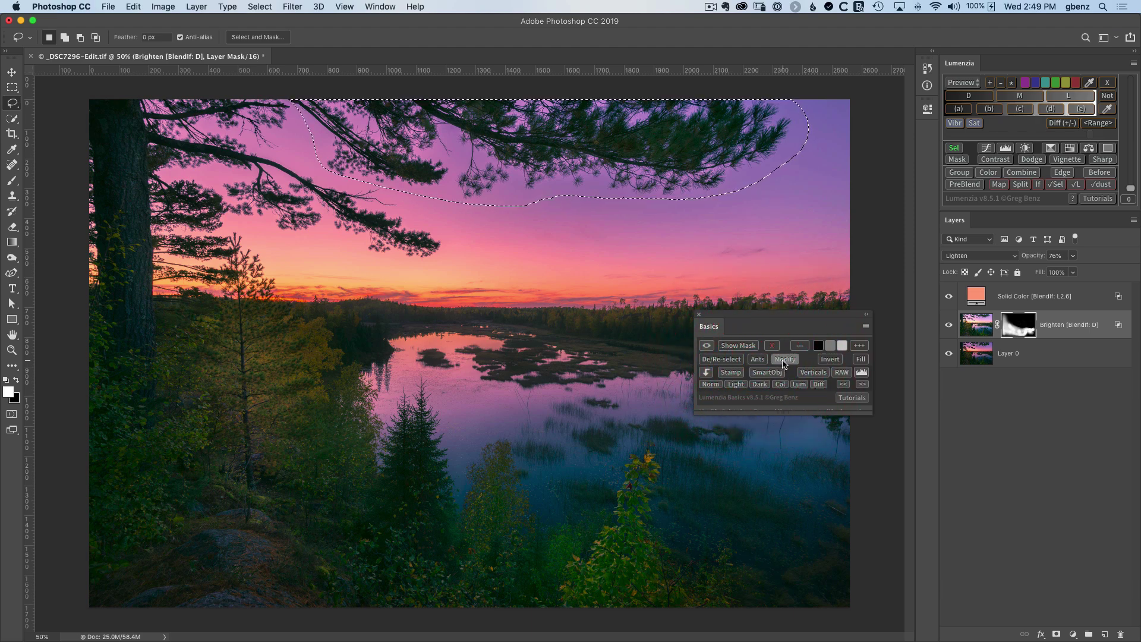
pyautogui.click(784, 360)
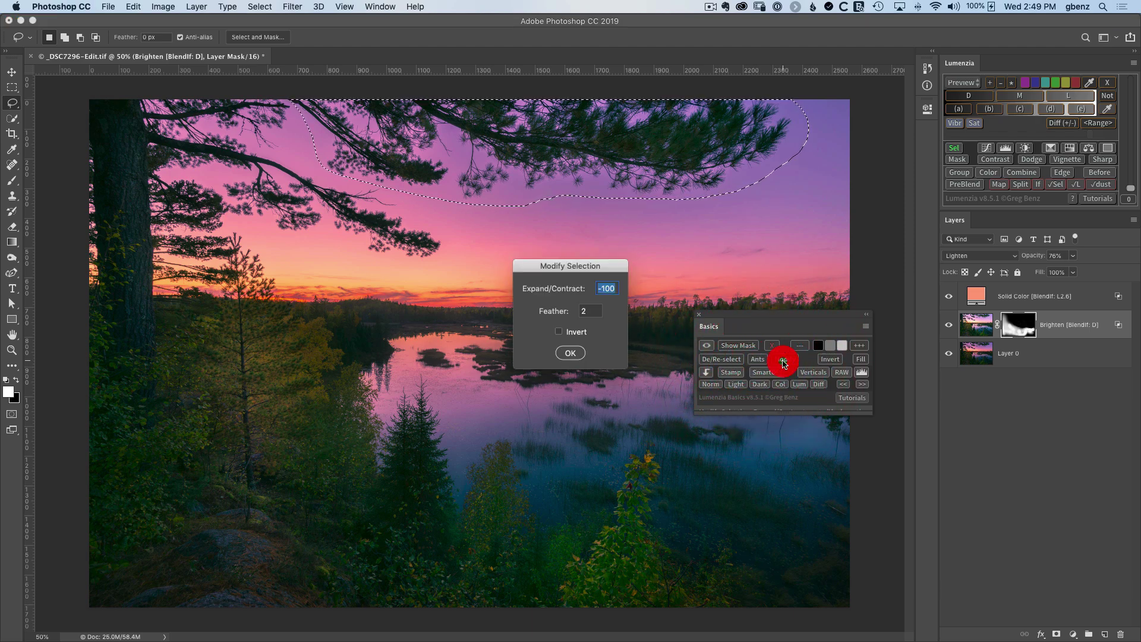
pyautogui.click(610, 288)
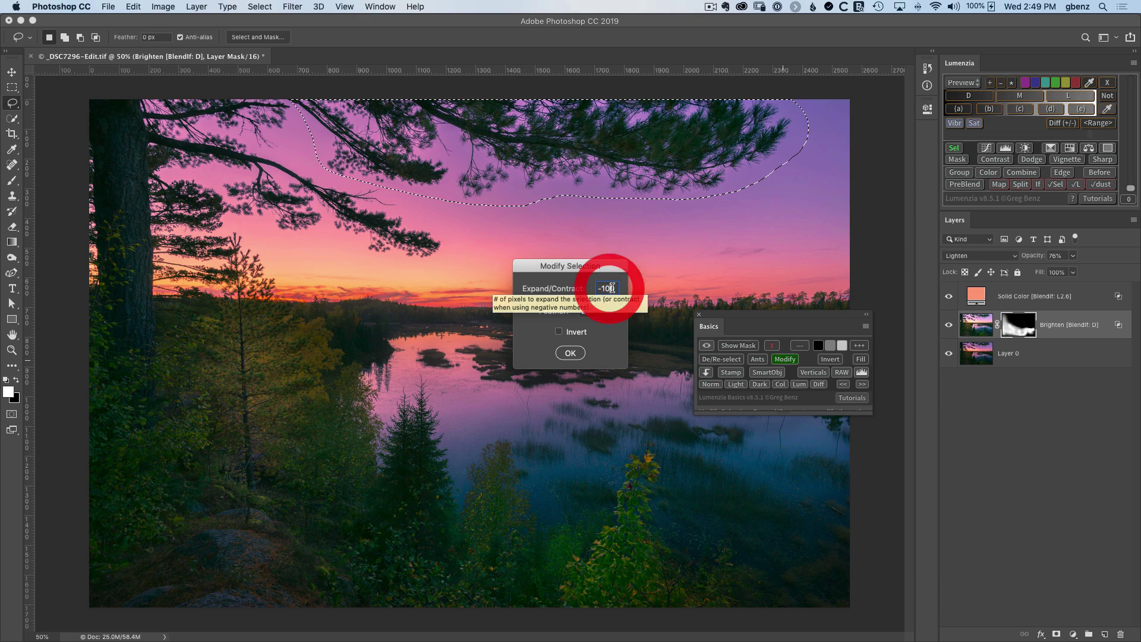
pyautogui.click(590, 290)
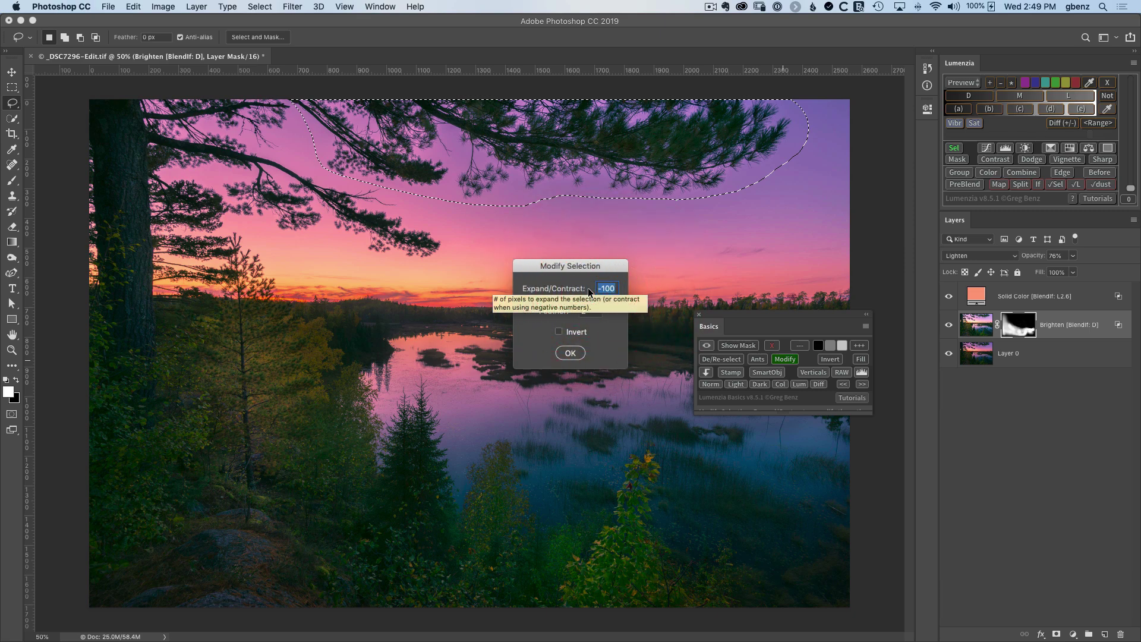
pyautogui.write('65')
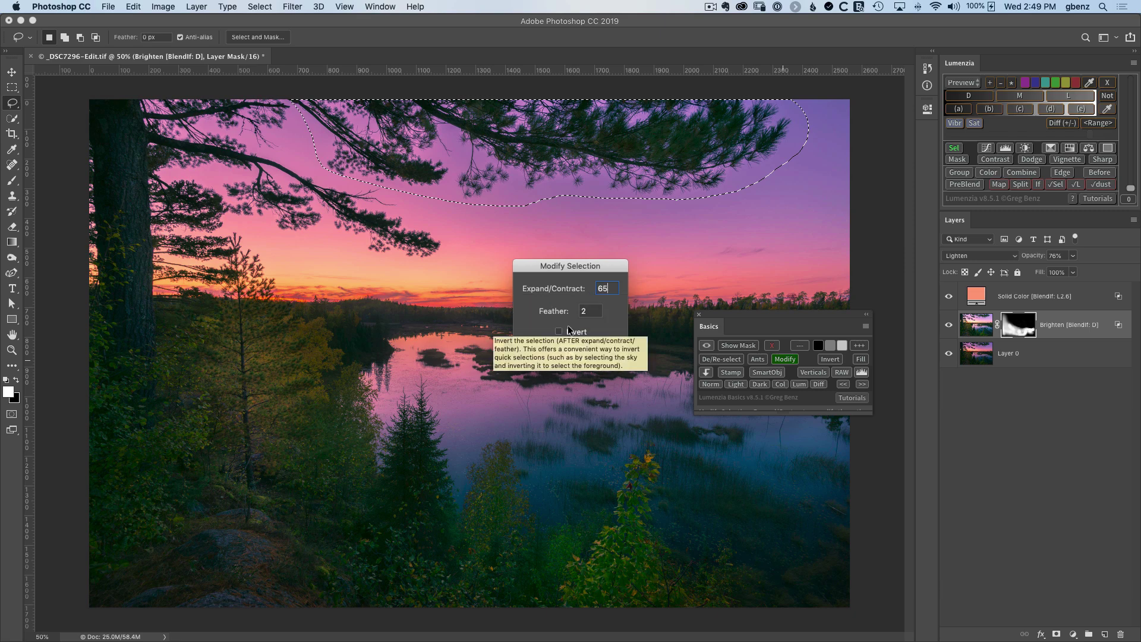
pyautogui.click(570, 353)
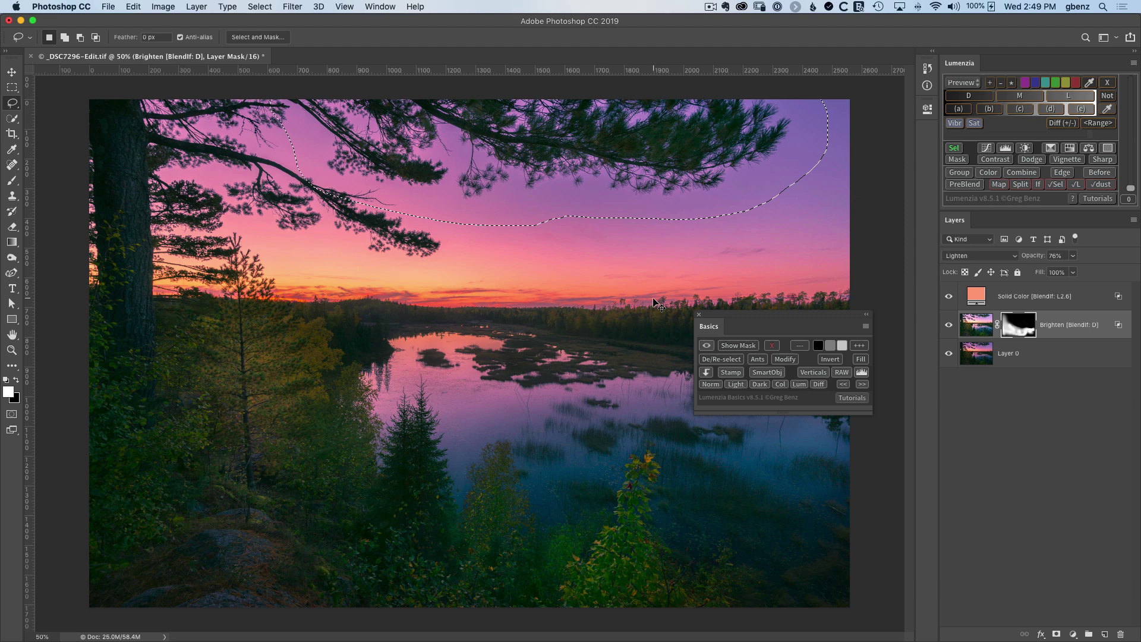
pyautogui.press('super+z')
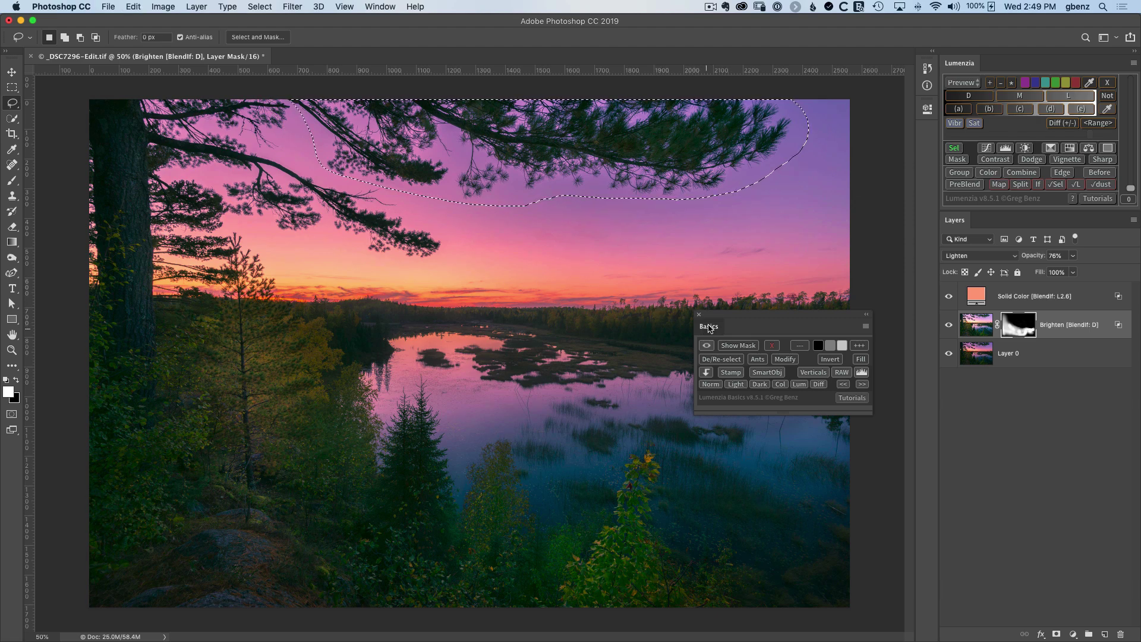
pyautogui.moveTo(708, 332); pyautogui.dragTo(996, 73)
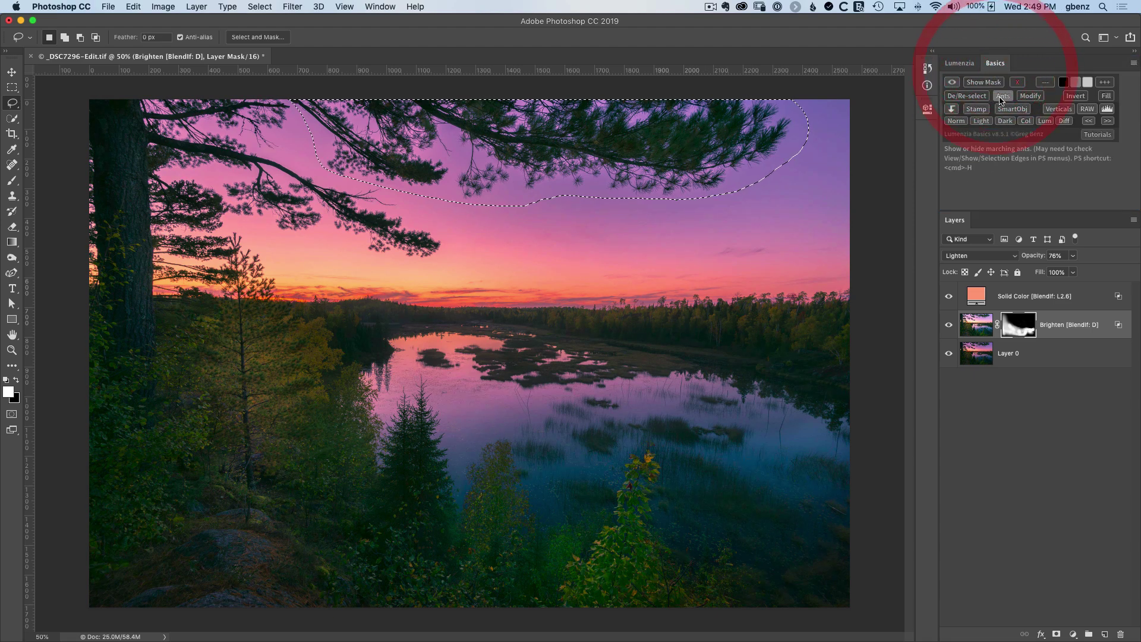
pyautogui.click(1075, 96)
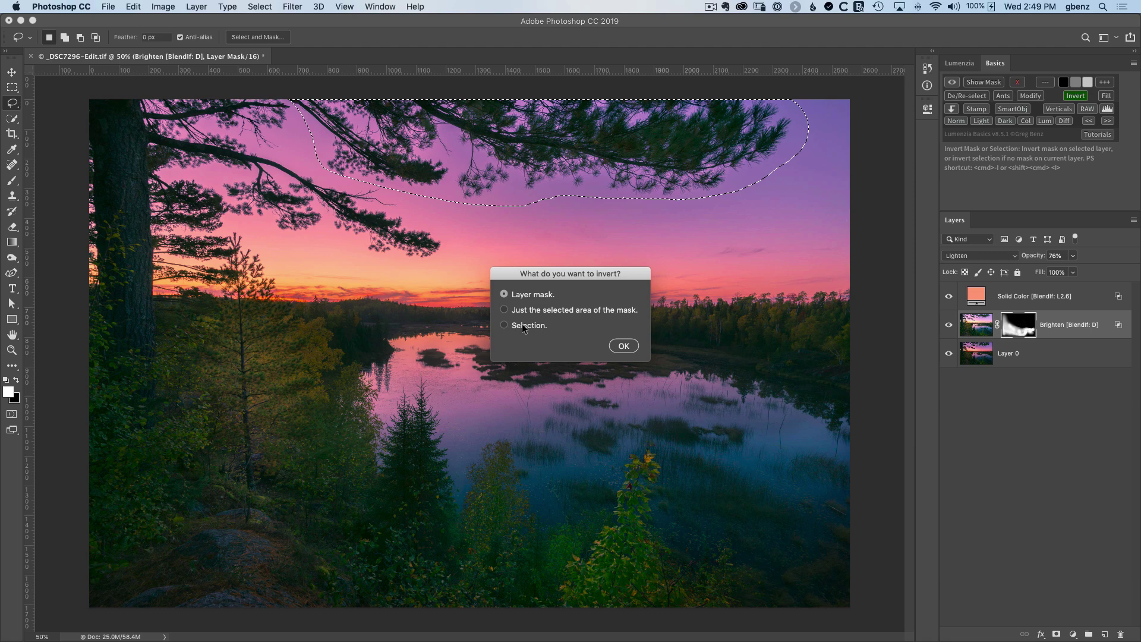
pyautogui.click(504, 325)
pyautogui.click(624, 346)
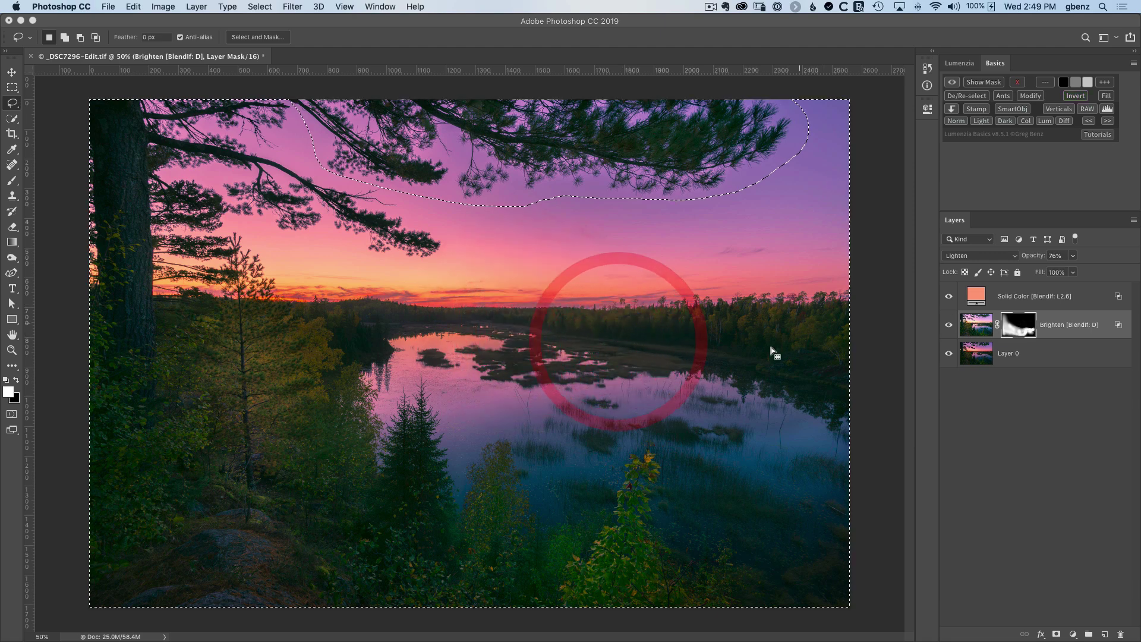
pyautogui.click(1075, 95)
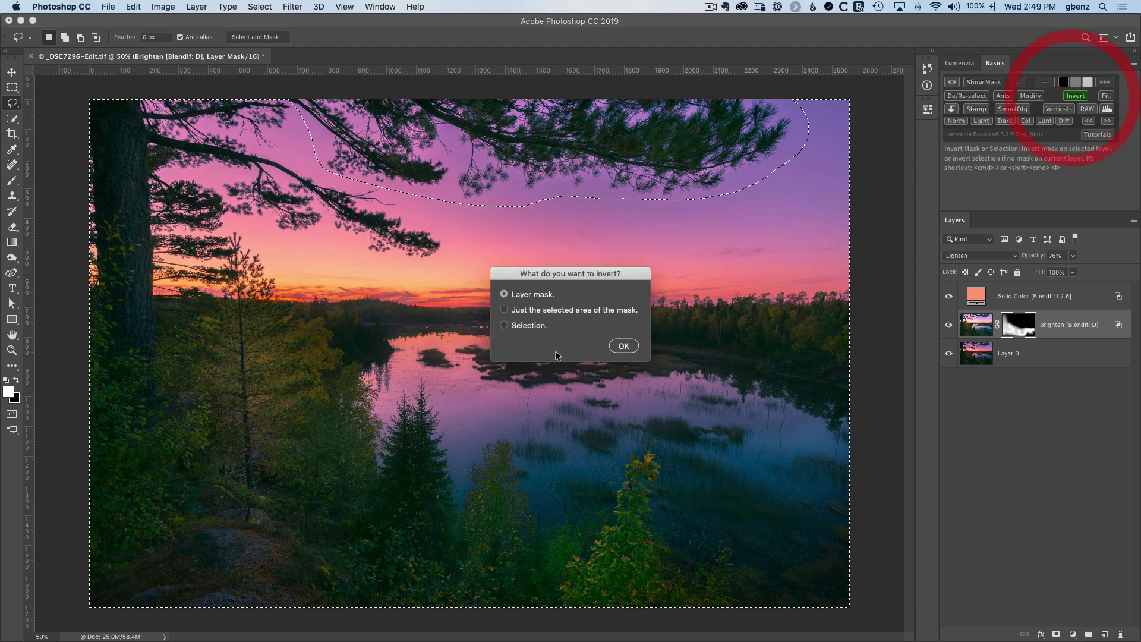
pyautogui.click(532, 325)
pyautogui.click(618, 344)
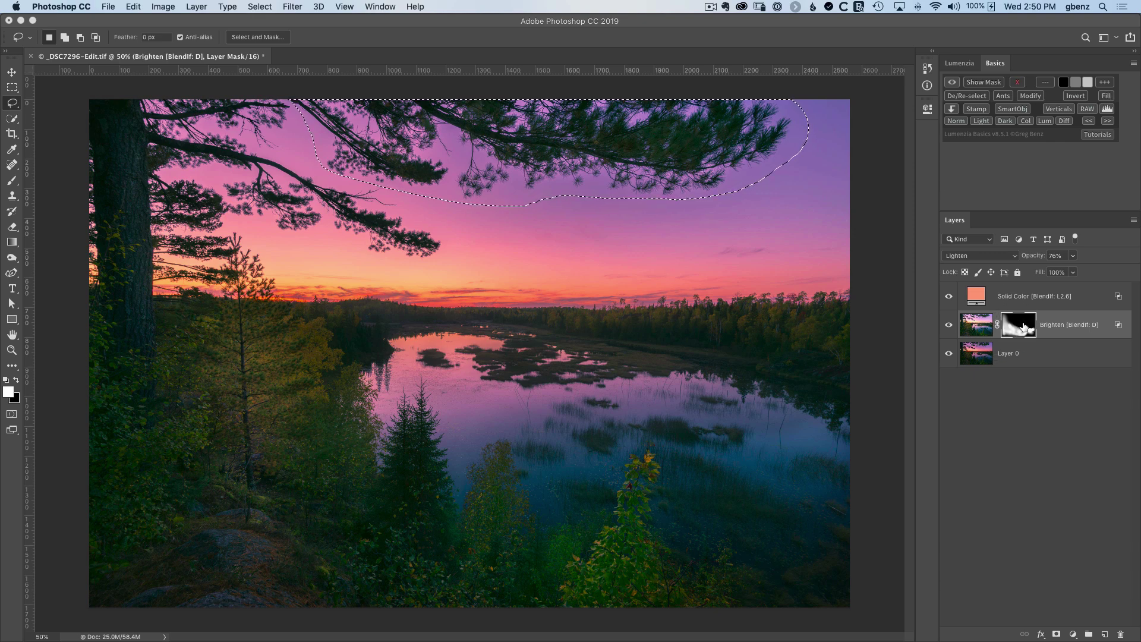
# Step: Select Layer 0 and open the Fill dialog set to Content Aware Fill
pyautogui.click(978, 330)
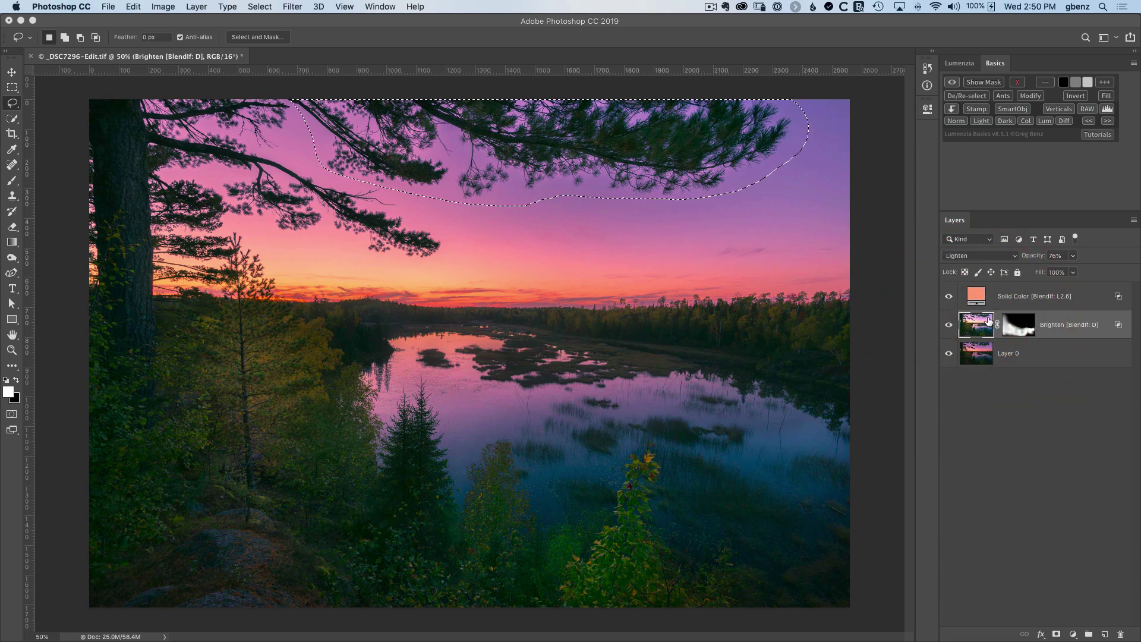
pyautogui.click(978, 353)
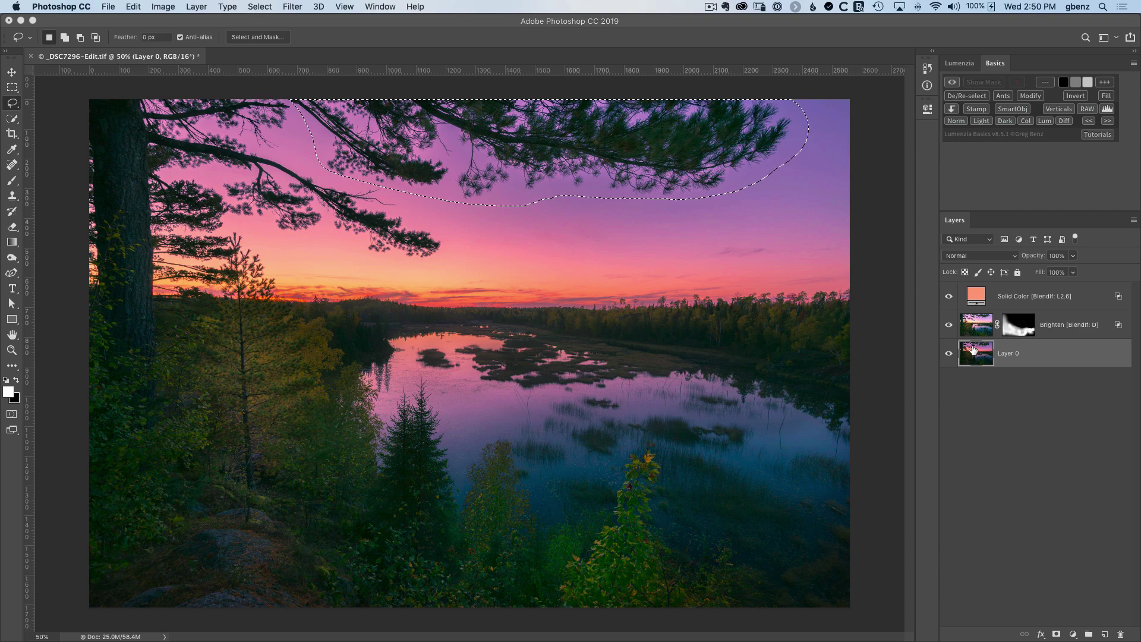
pyautogui.click(1106, 96)
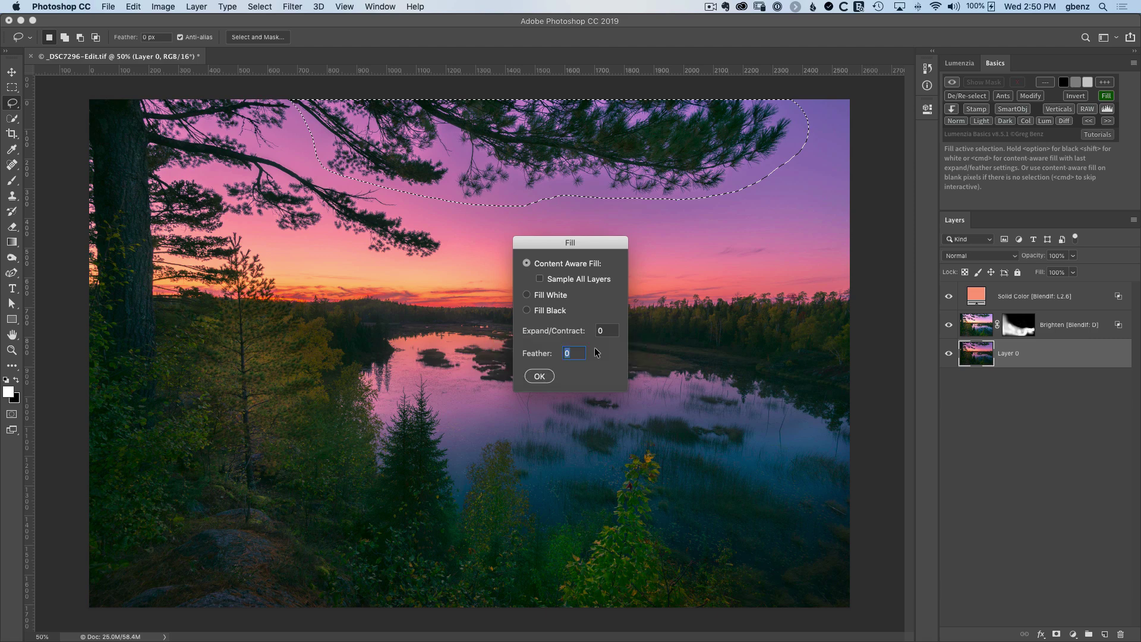
# Step: Run Content-Aware Fill with the branch tip excluded from sampling, output to a new layer
pyautogui.click(546, 376)
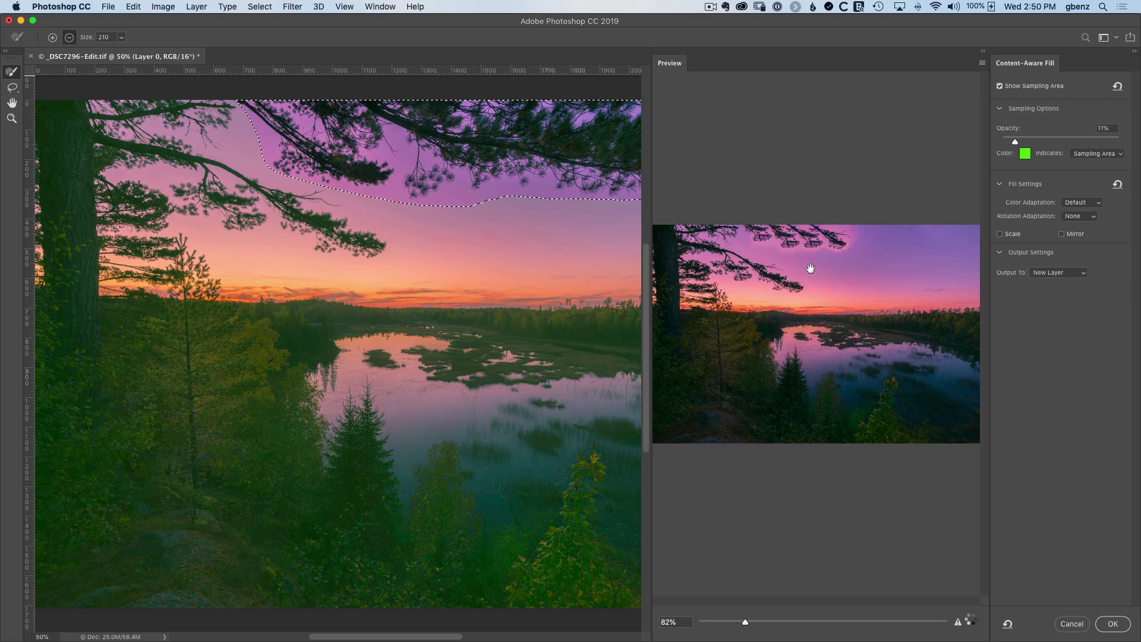
pyautogui.scroll(-5, 897, 265)
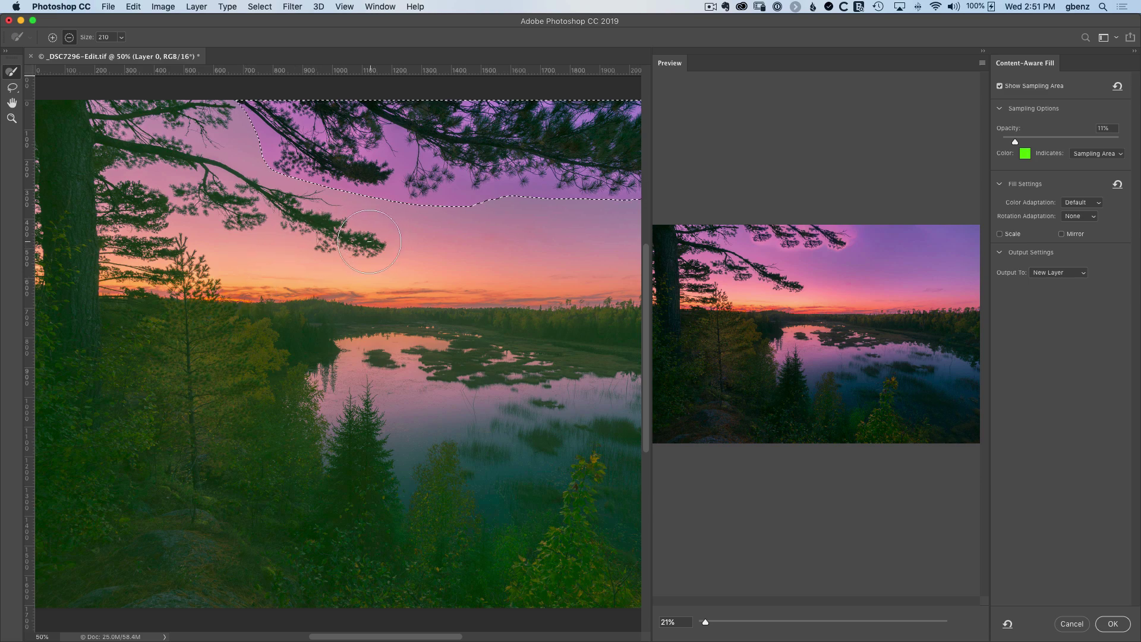
pyautogui.moveTo(369, 240)
pyautogui.mouseDown()
pyautogui.moveTo(314, 234)
pyautogui.moveTo(303, 207)
pyautogui.moveTo(320, 208)
pyautogui.moveTo(263, 210)
pyautogui.moveTo(188, 185)
pyautogui.moveTo(197, 181)
pyautogui.moveTo(168, 163)
pyautogui.moveTo(175, 137)
pyautogui.moveTo(224, 118)
pyautogui.moveTo(91, 111)
pyautogui.moveTo(111, 134)
pyautogui.moveTo(88, 171)
pyautogui.moveTo(99, 214)
pyautogui.moveTo(130, 204)
pyautogui.moveTo(133, 229)
pyautogui.moveTo(195, 274)
pyautogui.moveTo(186, 289)
pyautogui.moveTo(104, 284)
pyautogui.moveTo(99, 260)
pyautogui.moveTo(85, 261)
pyautogui.moveTo(61, 276)
pyautogui.moveTo(44, 99)
pyautogui.mouseUp()
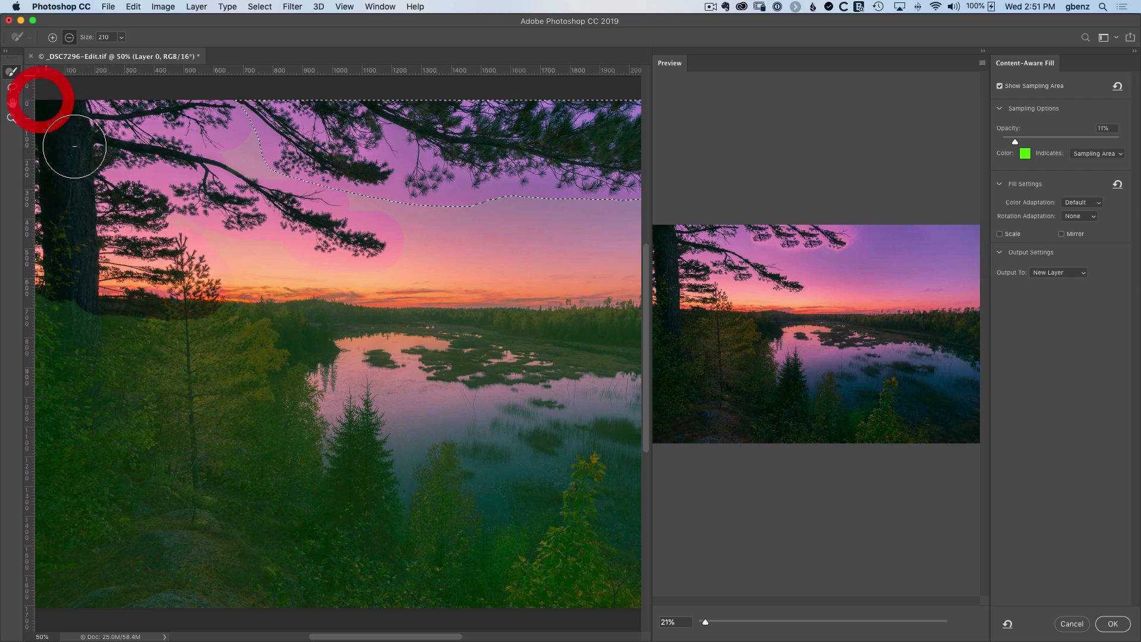
pyautogui.scroll(5, 810, 251)
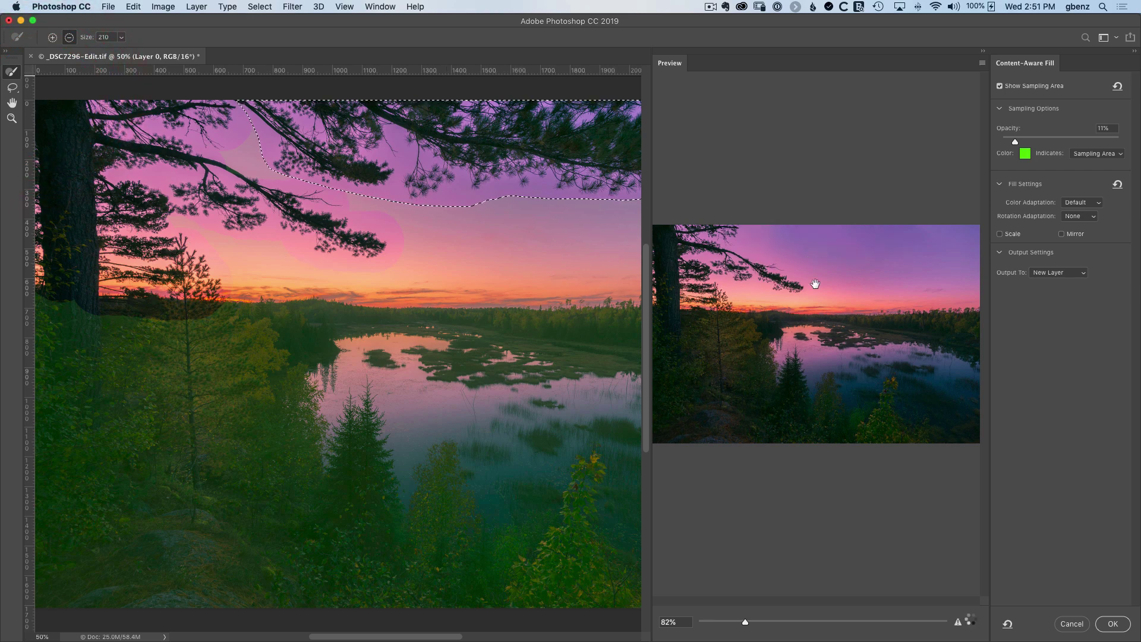
pyautogui.scroll(-5, 815, 284)
pyautogui.click(1113, 624)
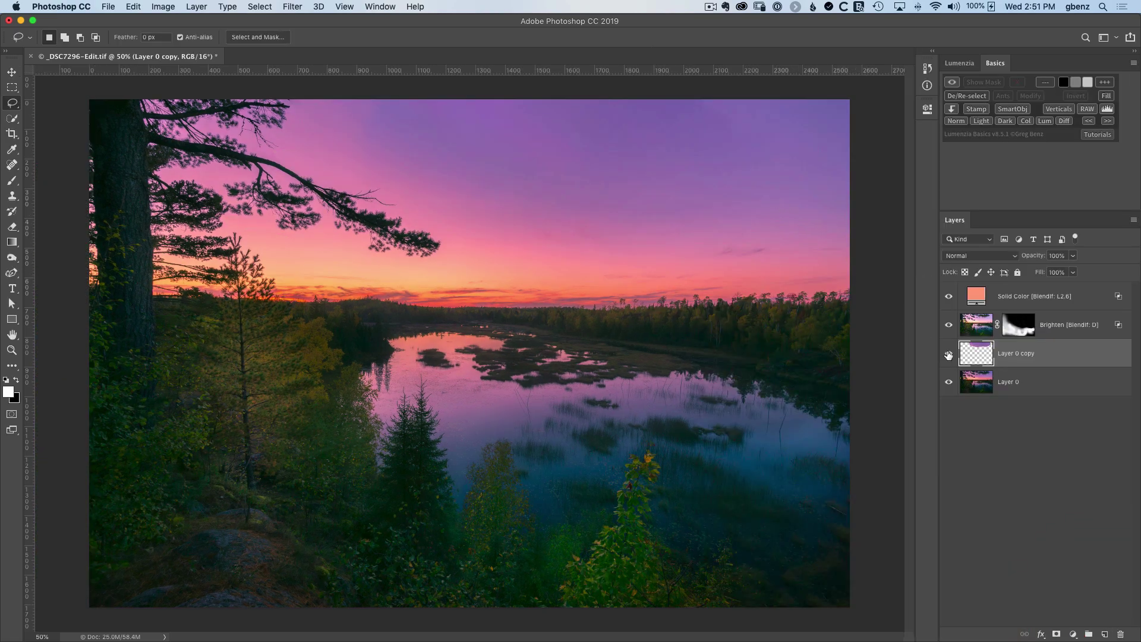
# Step: Toggle Layer 0 copy off and on to compare the photo with and without branches
pyautogui.click(949, 354)
pyautogui.click(949, 353)
pyautogui.click(949, 354)
pyautogui.click(949, 355)
# Step: Compare once more with Layer 0 copy left visible, then clip it to Layer 0
pyautogui.click(950, 356)
pyautogui.click(950, 357)
pyautogui.click(951, 357)
pyautogui.click(950, 356)
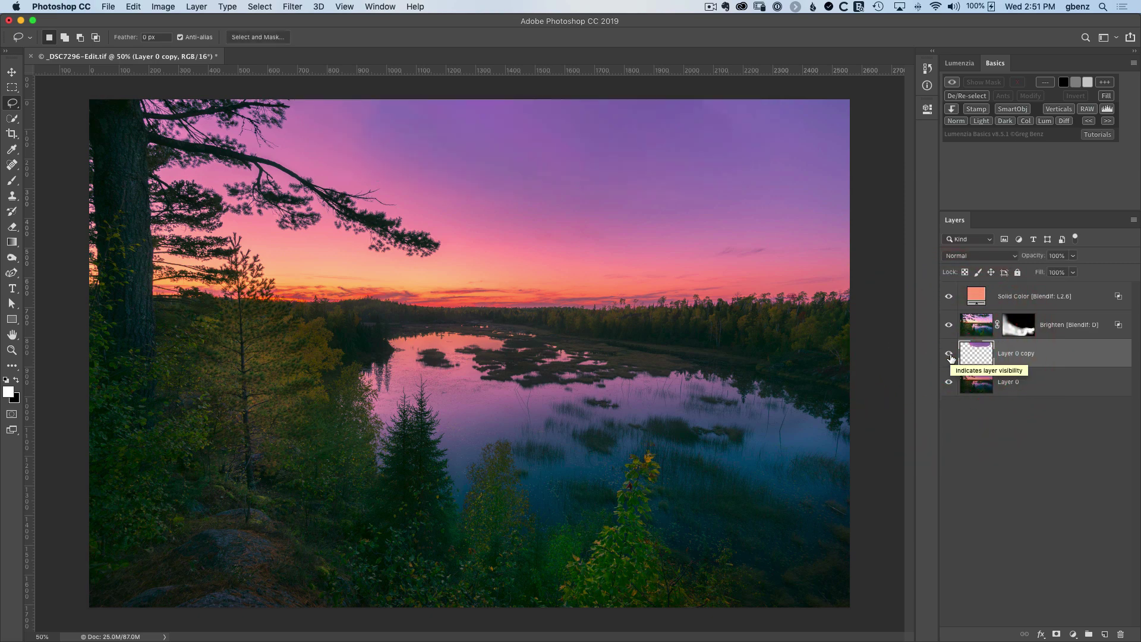
pyautogui.click(952, 110)
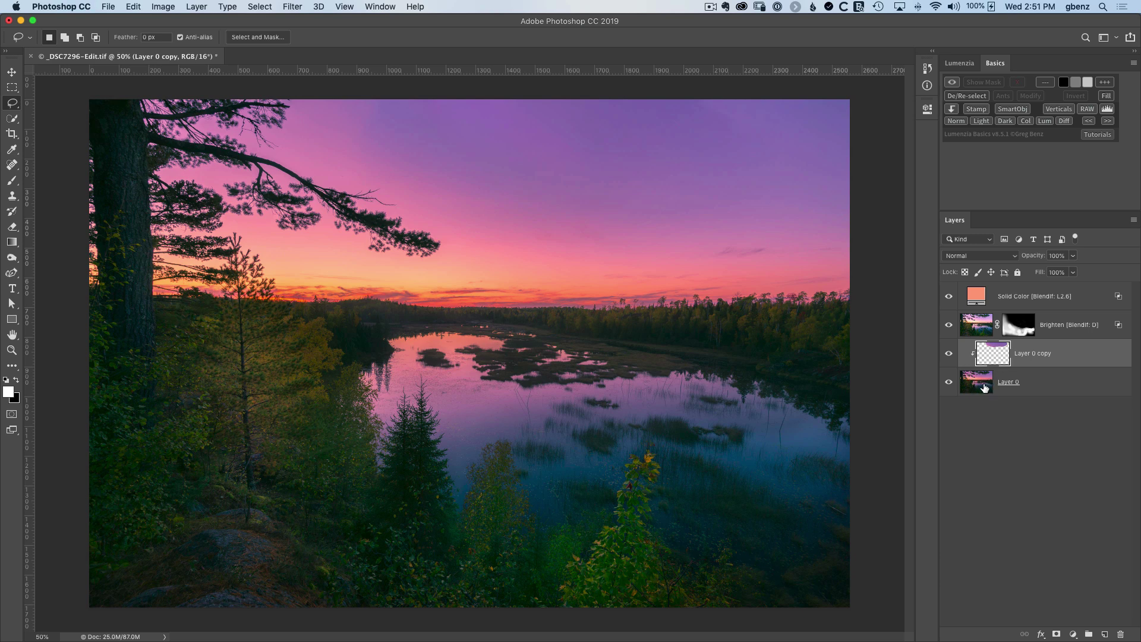
# Step: Unclip Layer 0 copy from Layer 0, then create, compare and delete a merged Stamp layer
pyautogui.click(952, 111)
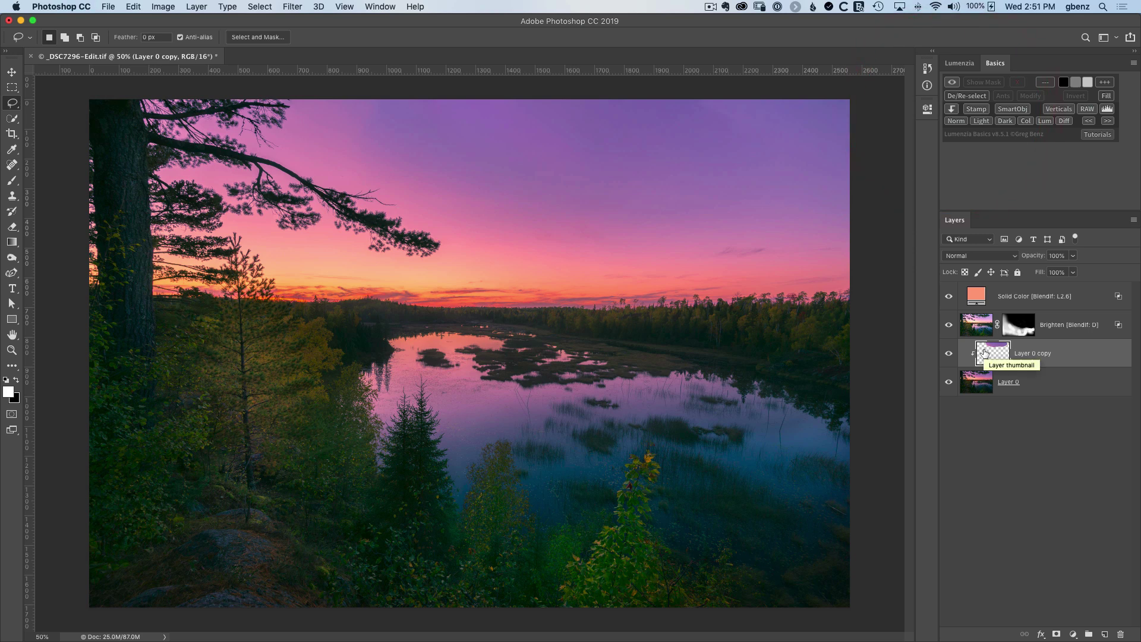
pyautogui.click(953, 110)
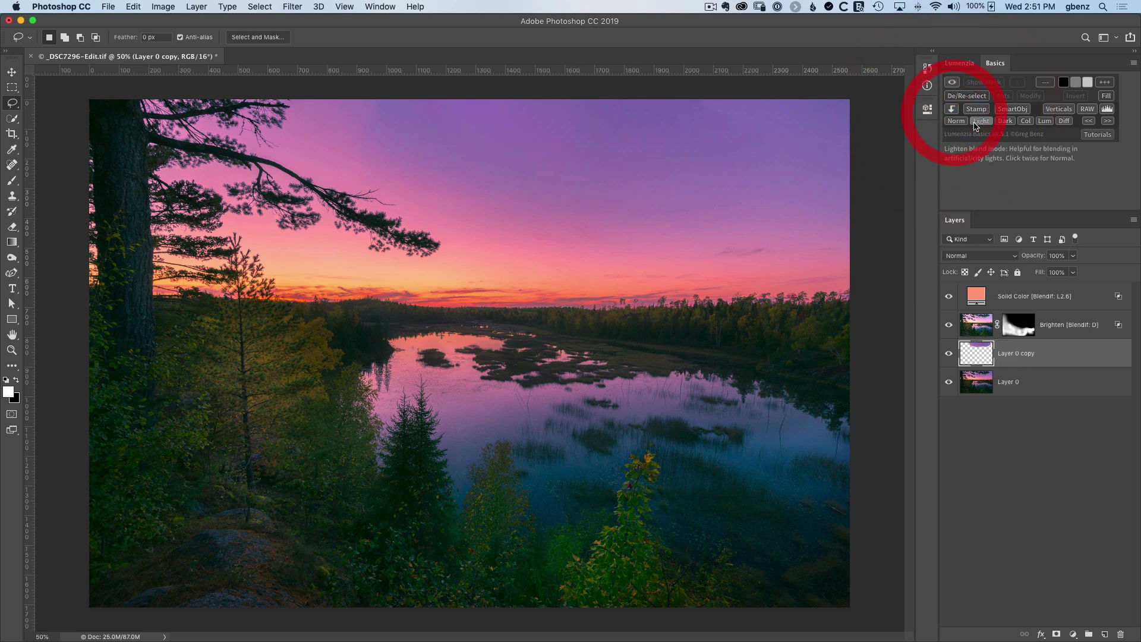
pyautogui.click(975, 110)
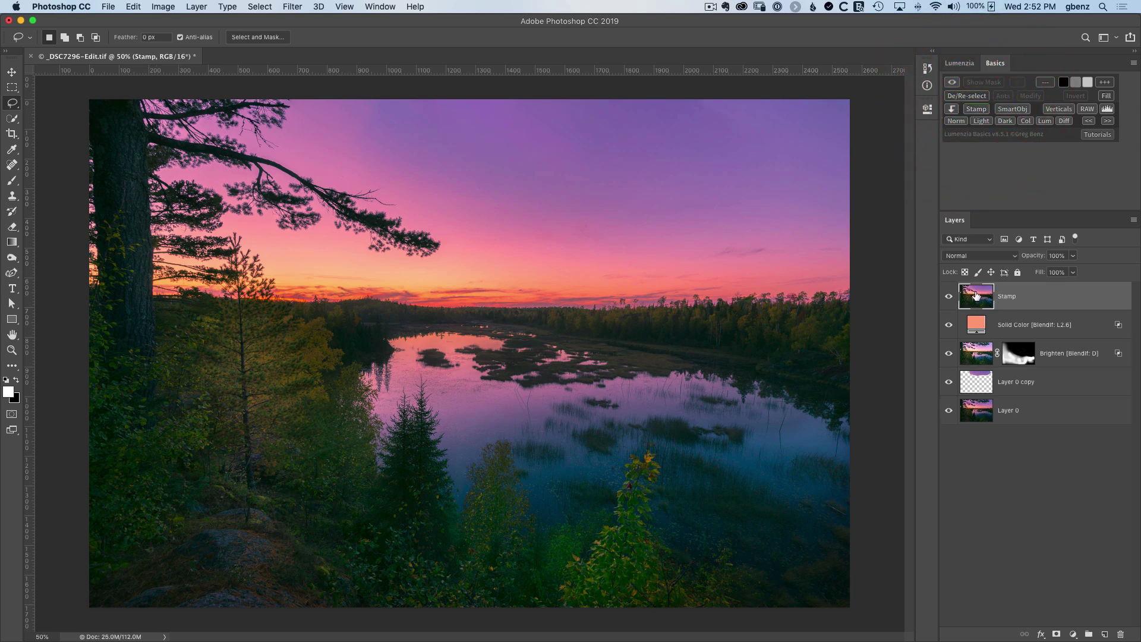
pyautogui.click(949, 297)
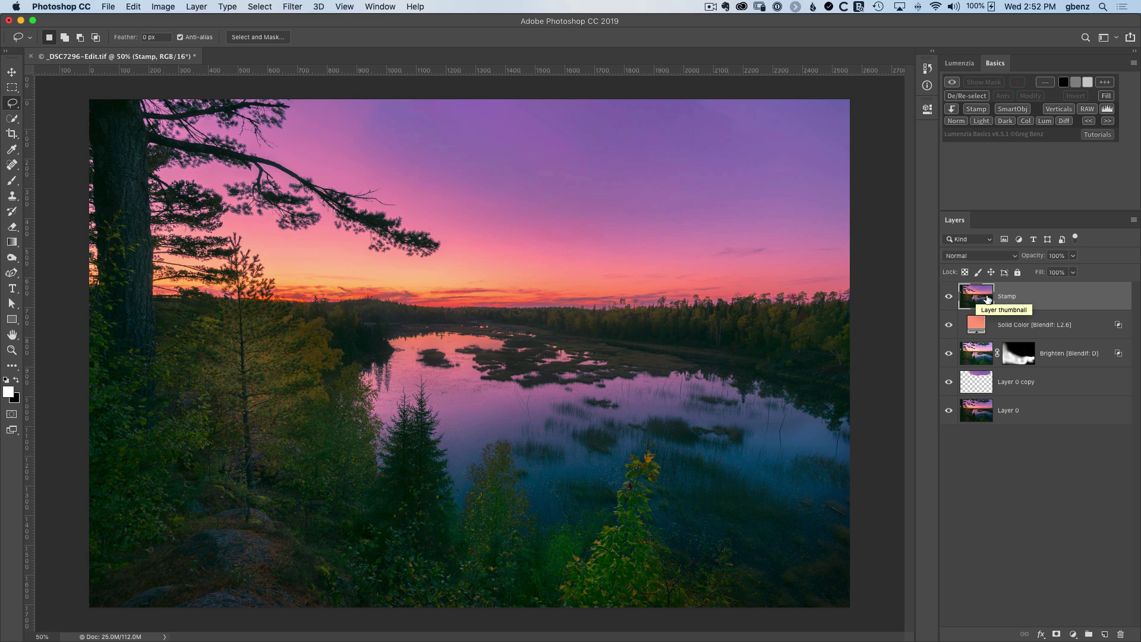
pyautogui.moveTo(975, 296); pyautogui.dragTo(1121, 633)
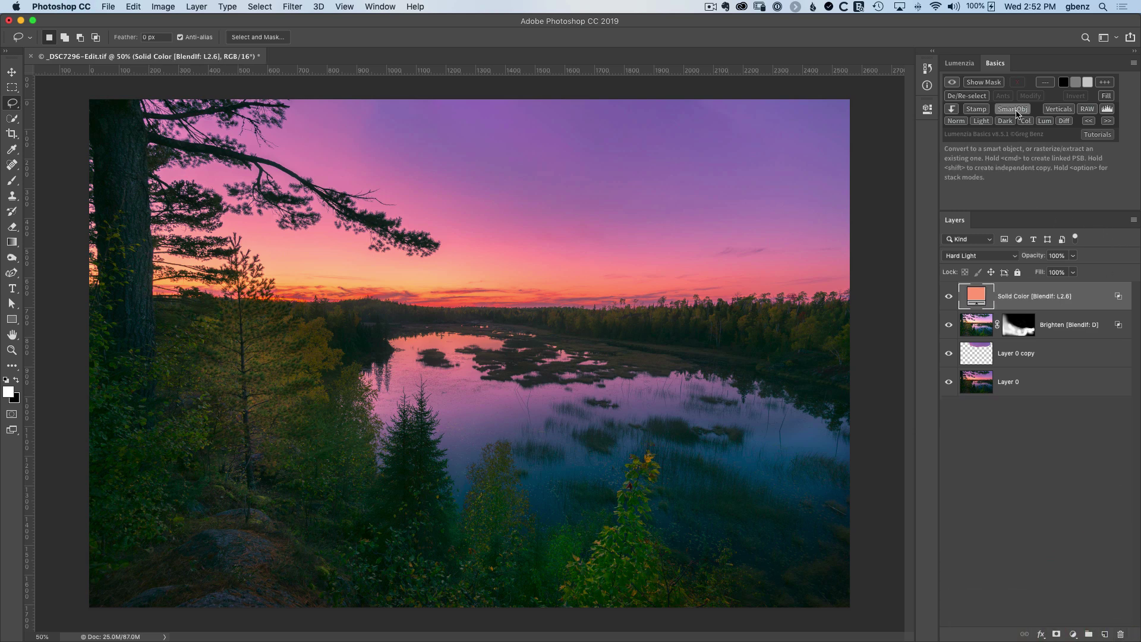
# Step: Convert all four layers into one smart object, then extract it back into separate layers
pyautogui.keyDown('shift'); pyautogui.click(1031, 386); pyautogui.keyUp('shift')
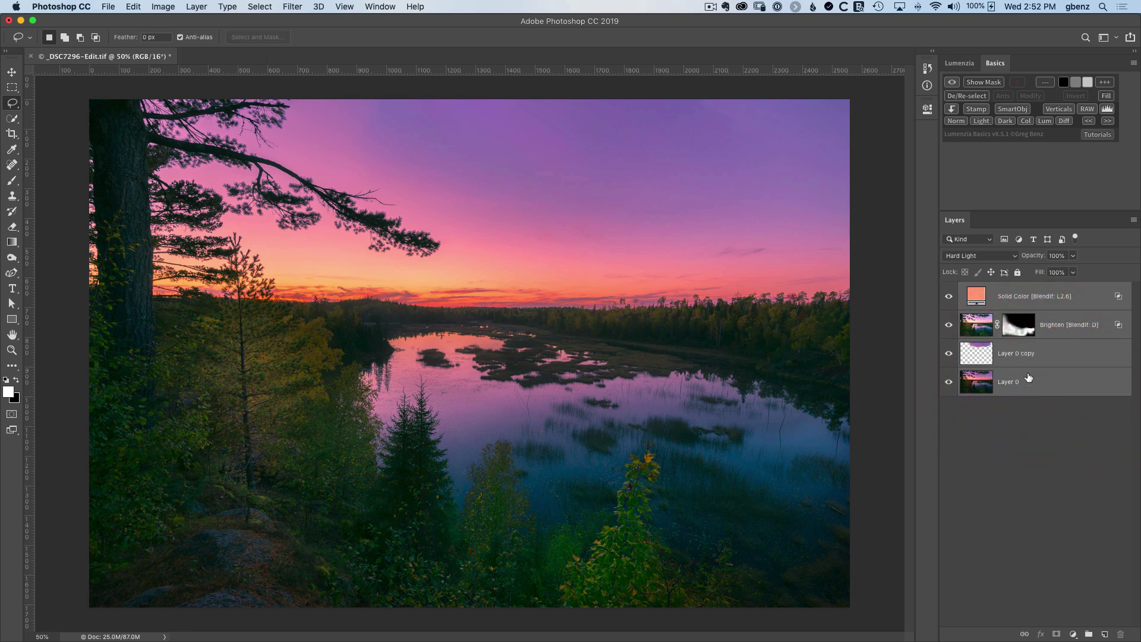
pyautogui.click(1013, 109)
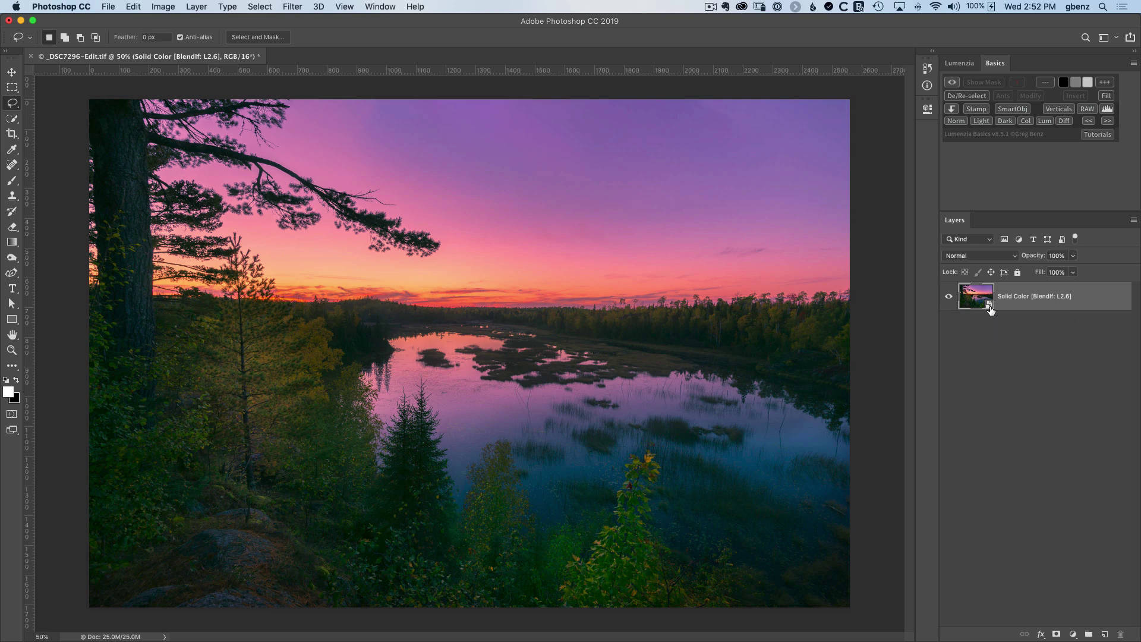
pyautogui.click(1005, 110)
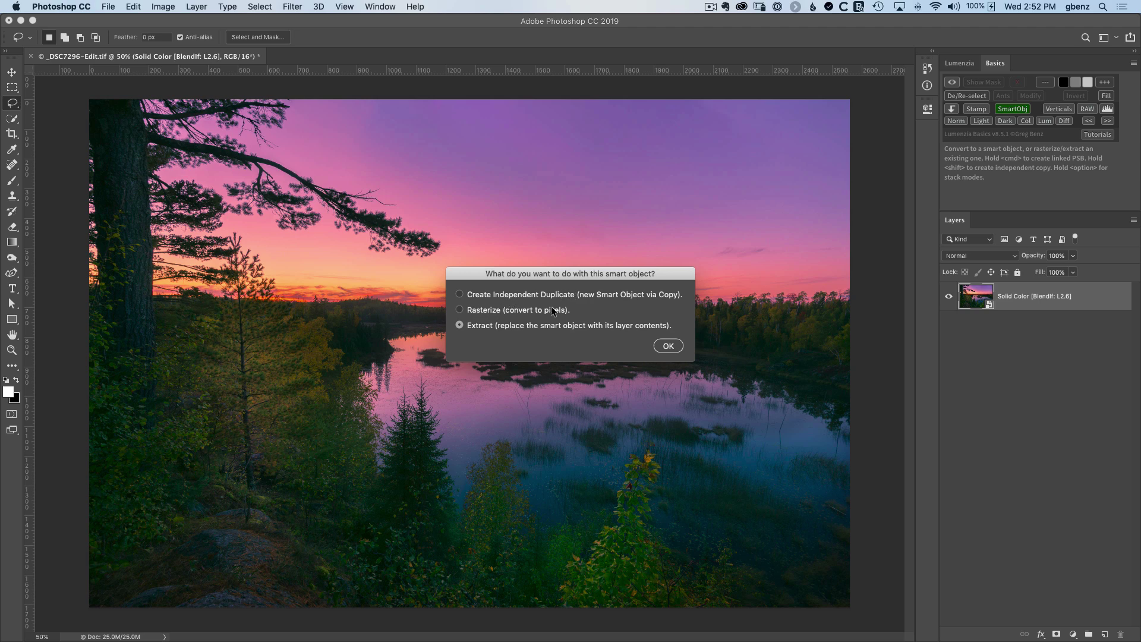
pyautogui.click(668, 346)
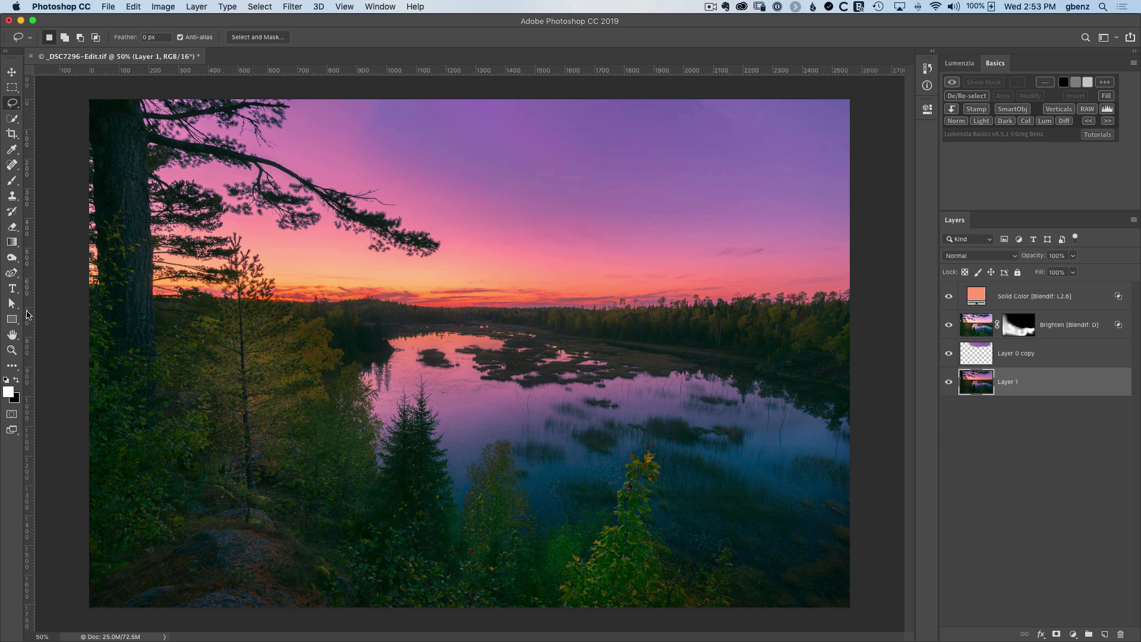
# Step: Place a vertical guide beside the trunk and start a Vertical on 1 side distort on Brighten
pyautogui.moveTo(30, 314); pyautogui.dragTo(153, 313)
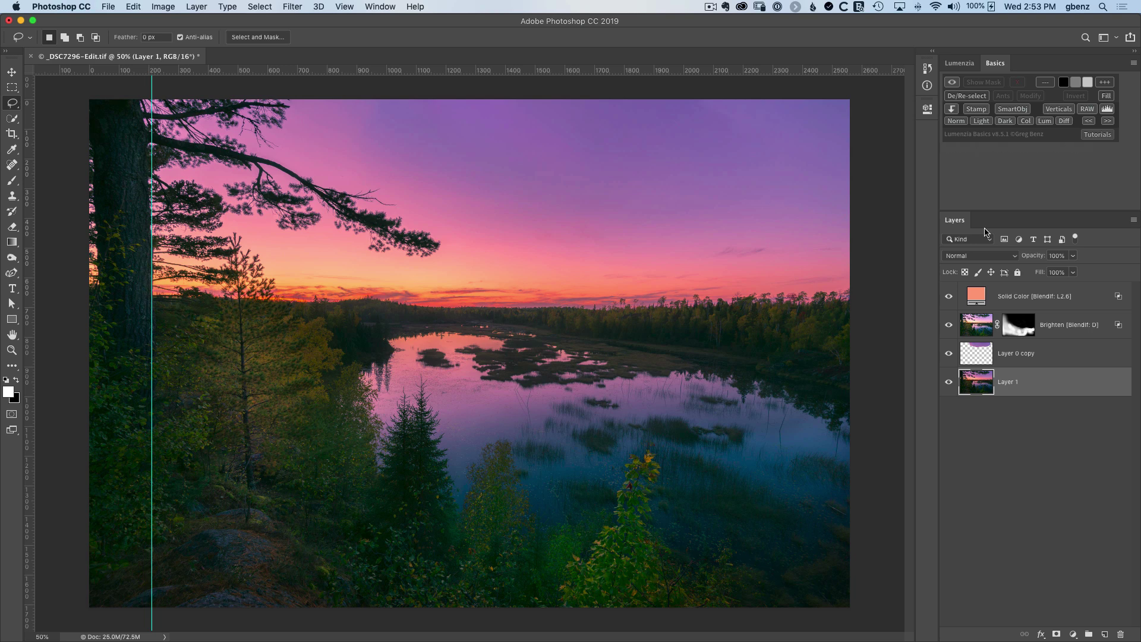
pyautogui.click(1064, 330)
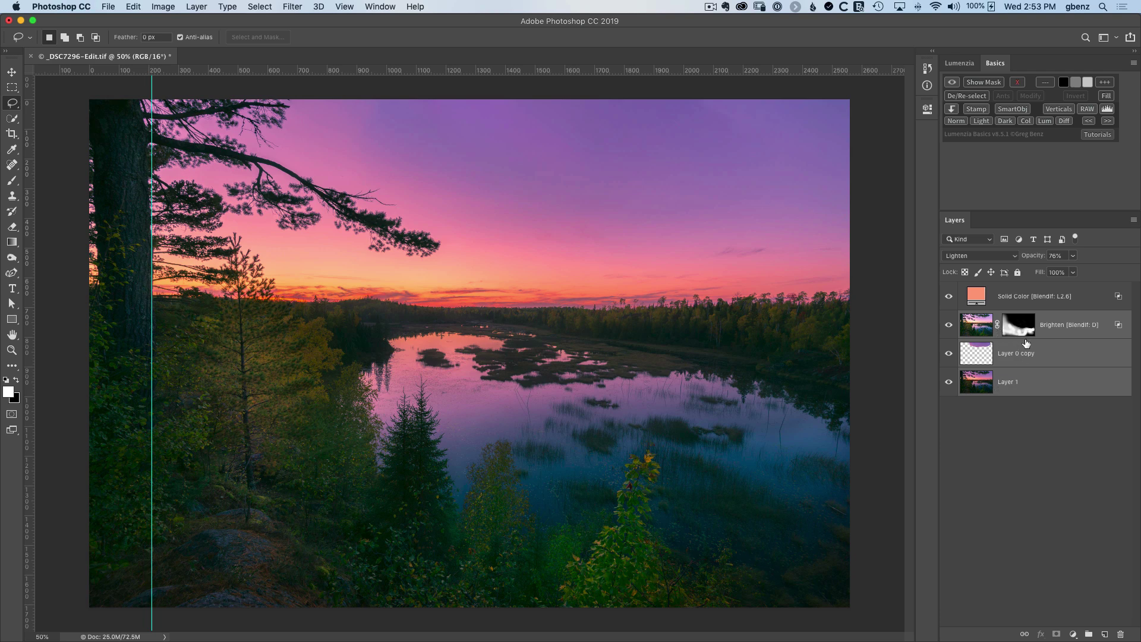
pyautogui.click(1059, 109)
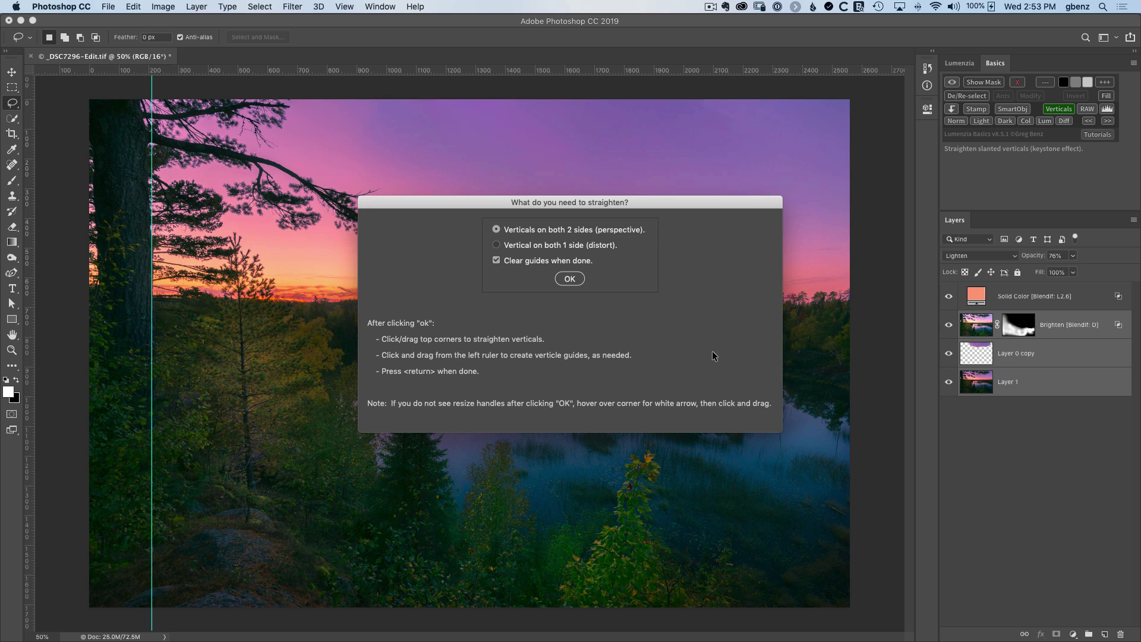
pyautogui.click(497, 245)
pyautogui.click(567, 279)
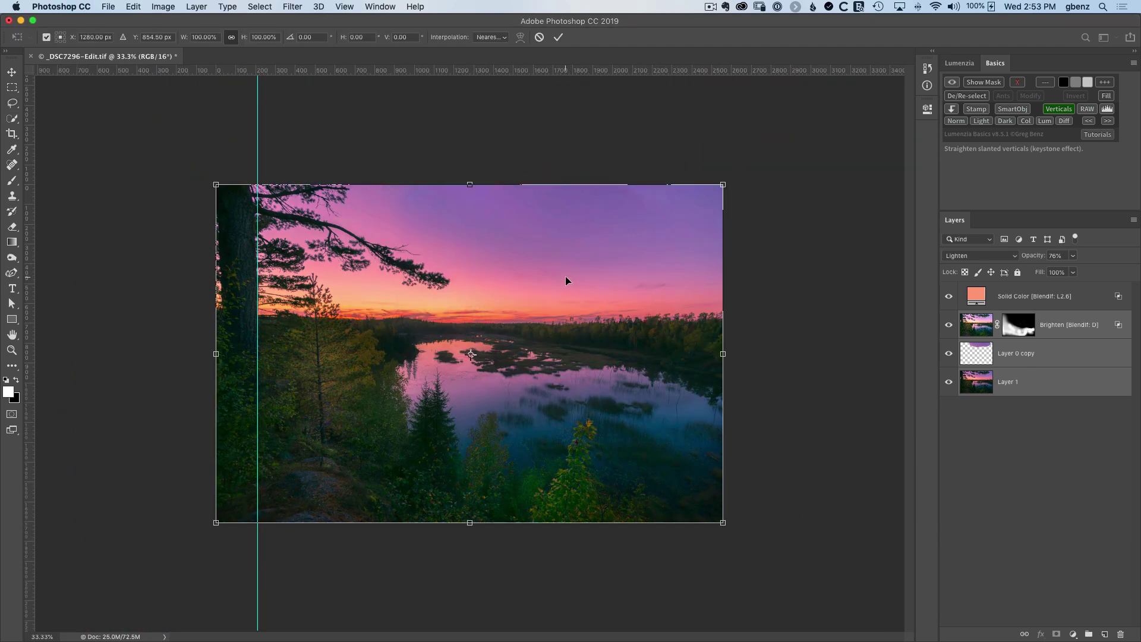
# Step: Skew the image's left edge about 4 degrees to straighten the tree and commit it
pyautogui.moveTo(216, 525); pyautogui.dragTo(198, 522)
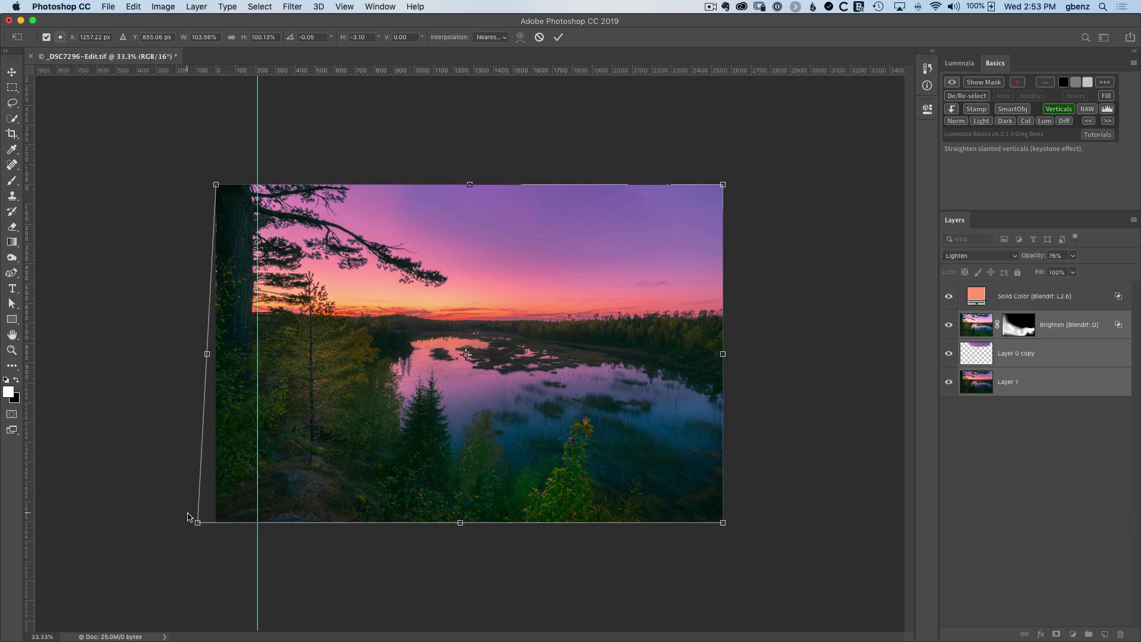
pyautogui.moveTo(198, 524); pyautogui.dragTo(192, 523)
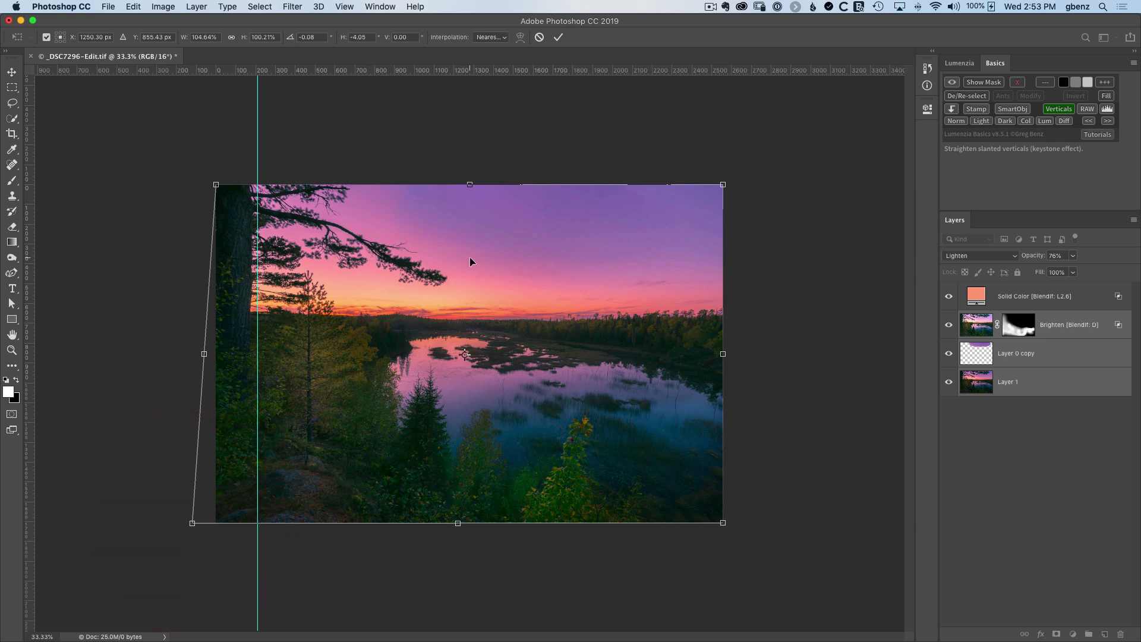
pyautogui.click(561, 37)
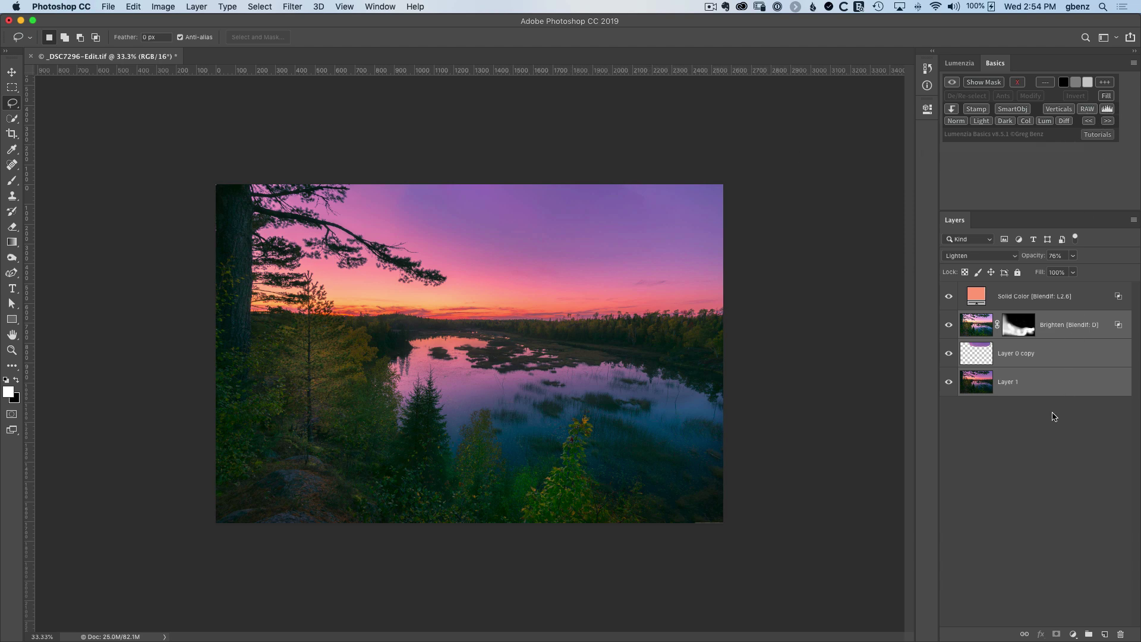
pyautogui.click(1019, 327)
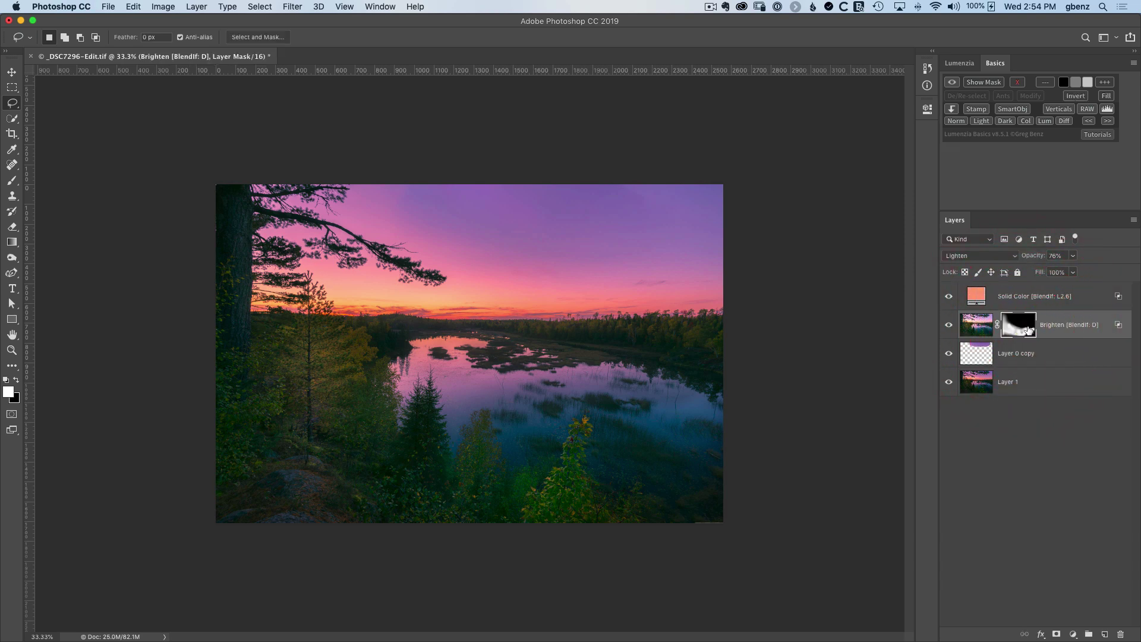
pyautogui.click(1107, 108)
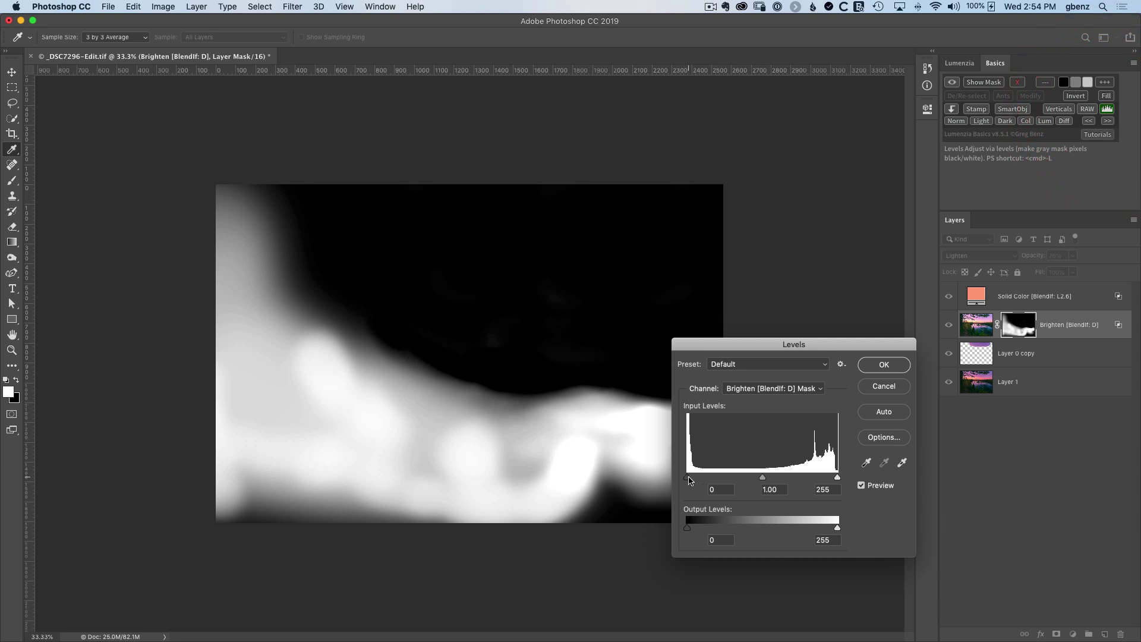
pyautogui.moveTo(688, 478); pyautogui.dragTo(720, 478)
pyautogui.moveTo(837, 478)
pyautogui.mouseDown()
pyautogui.moveTo(787, 479)
pyautogui.moveTo(838, 478)
pyautogui.mouseUp()
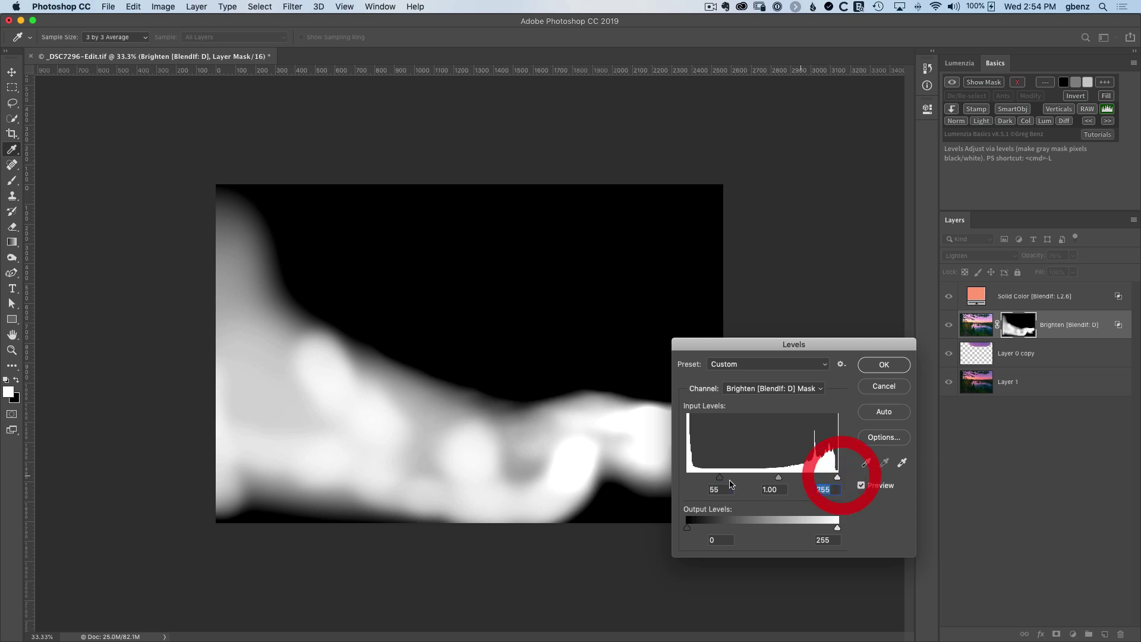
pyautogui.moveTo(719, 478); pyautogui.dragTo(705, 478)
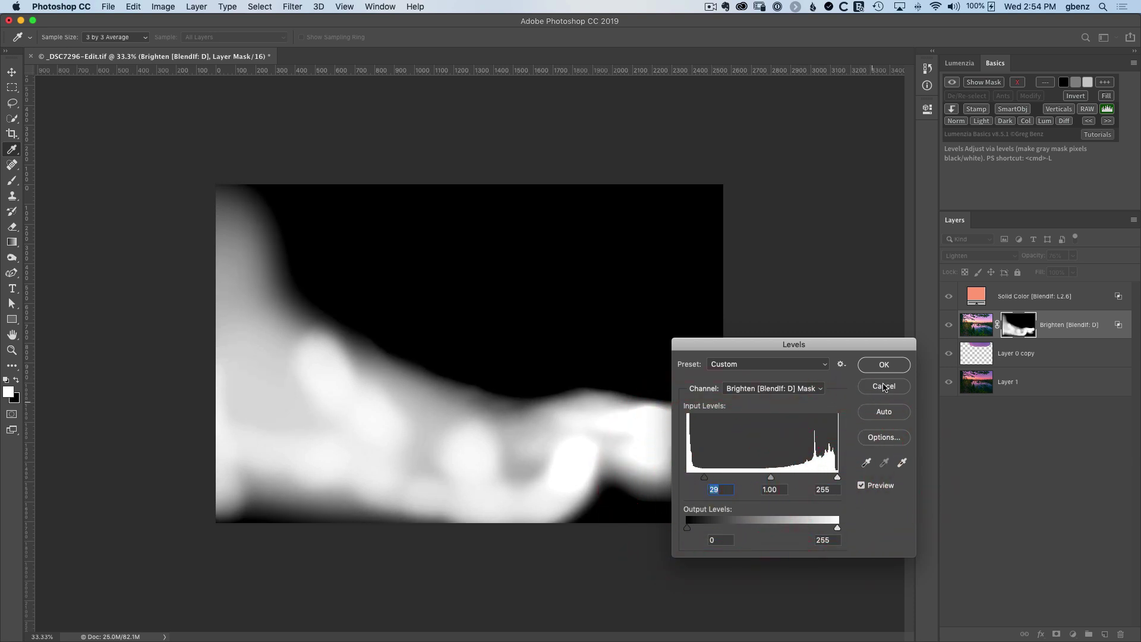
pyautogui.click(878, 386)
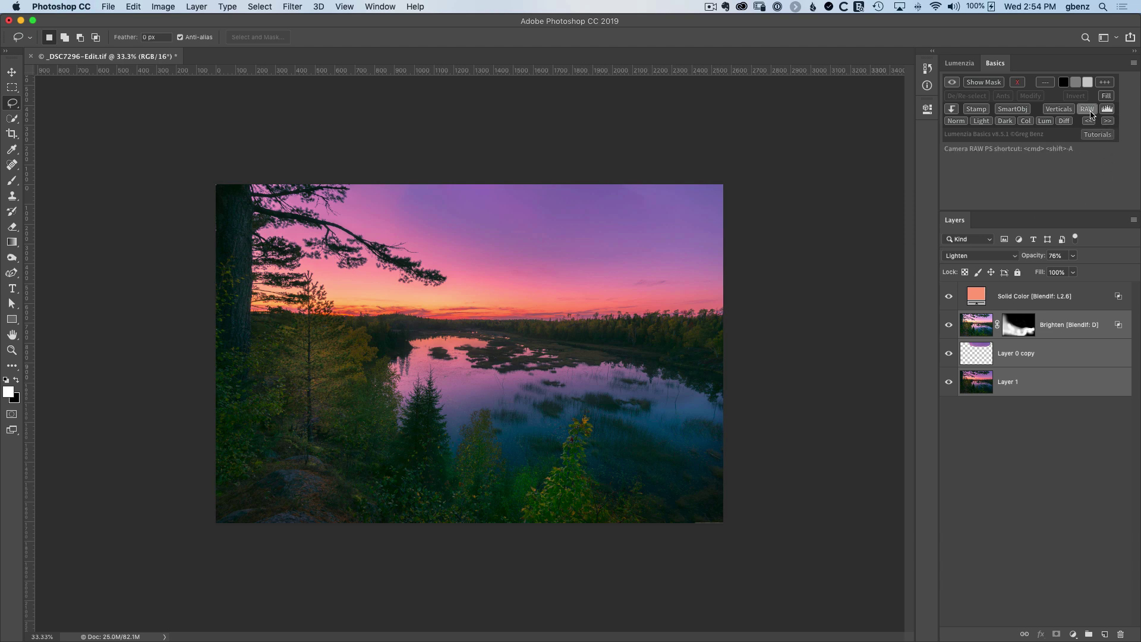
# Step: Edit the Brighten mask in Camera Raw with Shadows -78, Whites +43 and Blacks -48
pyautogui.click(1037, 329)
pyautogui.click(1020, 324)
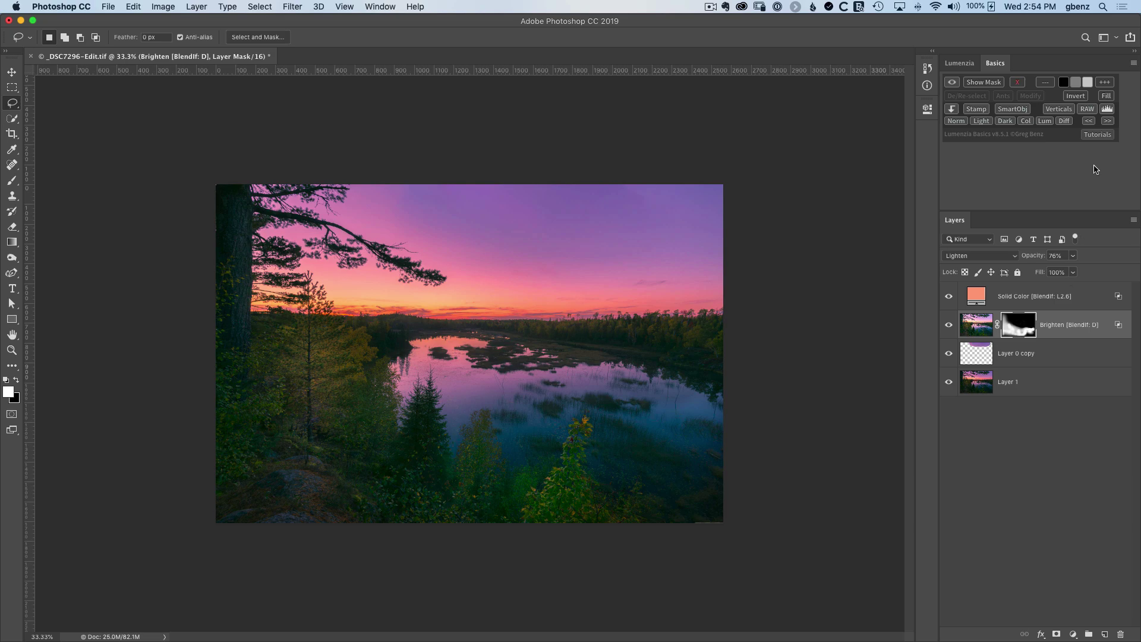
pyautogui.click(1087, 109)
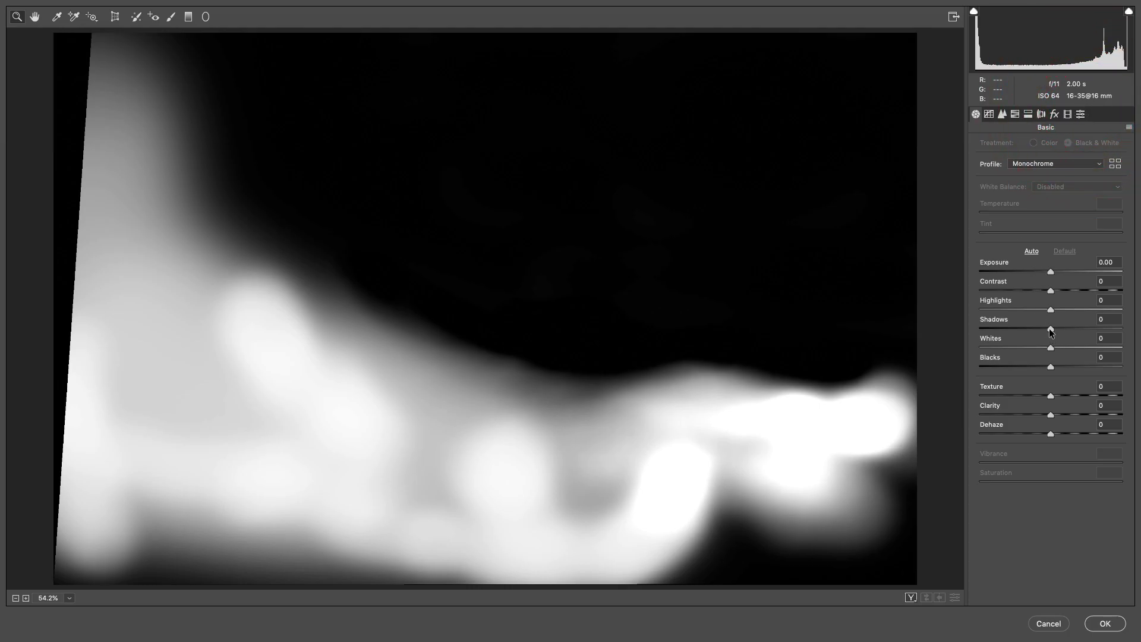
pyautogui.moveTo(1050, 328); pyautogui.dragTo(1081, 347)
pyautogui.moveTo(1051, 368); pyautogui.dragTo(1021, 367)
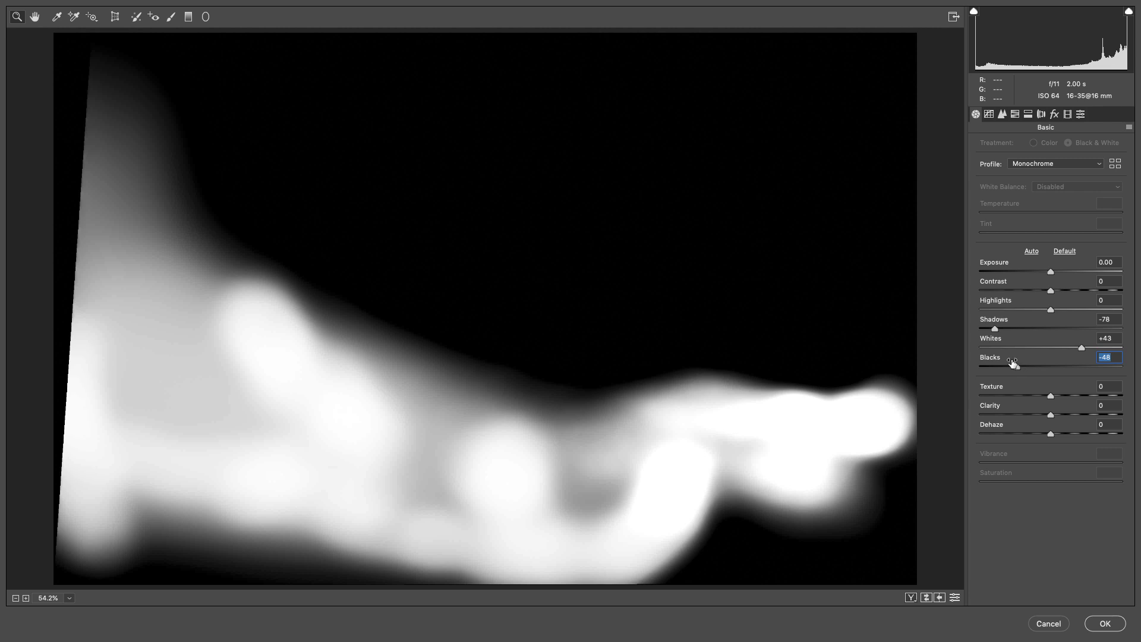
pyautogui.click(1106, 622)
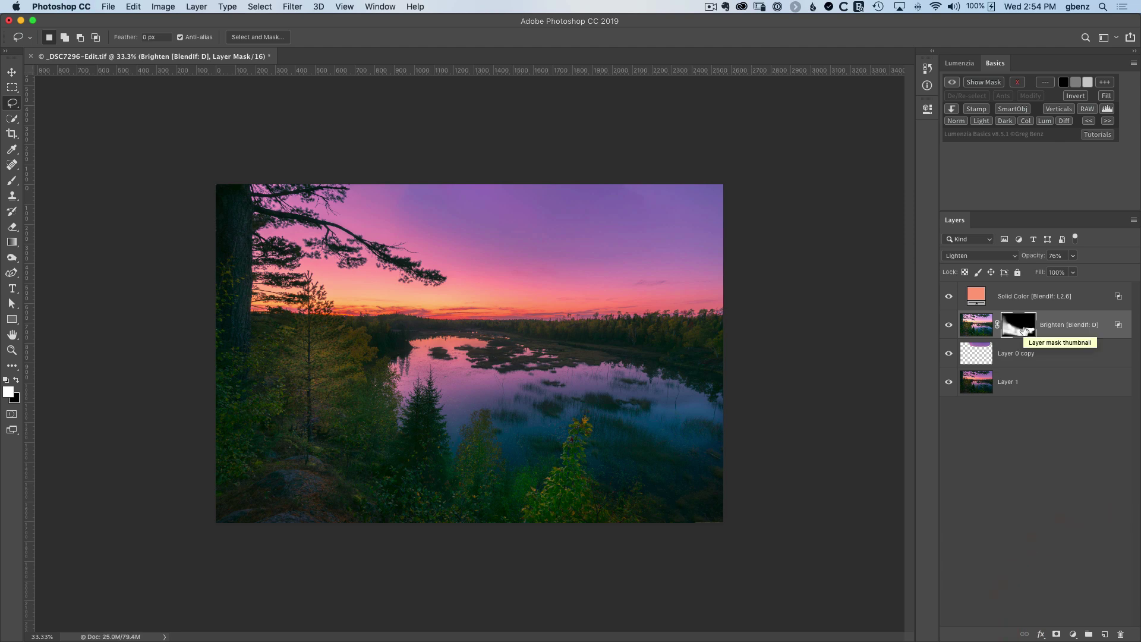
pyautogui.click(974, 331)
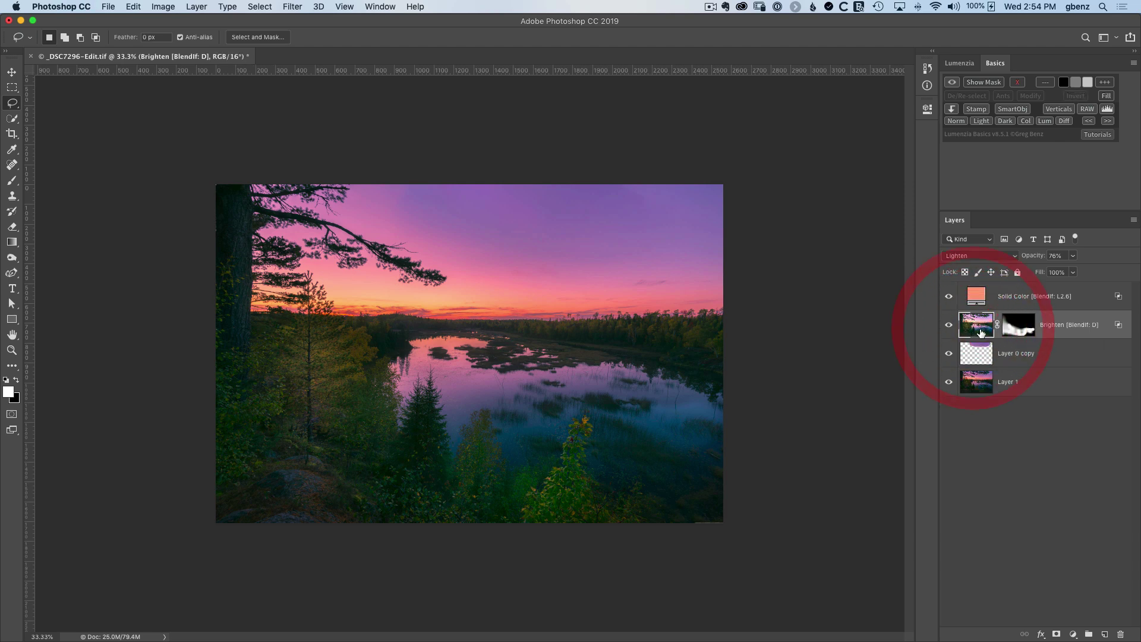
pyautogui.click(1086, 110)
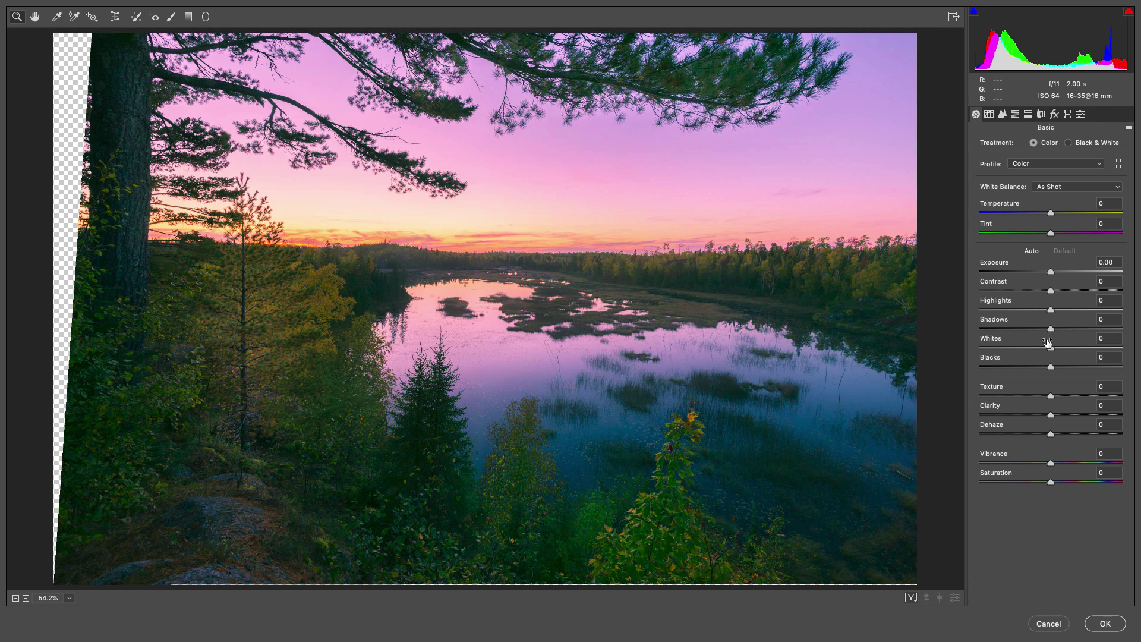
pyautogui.moveTo(1050, 480); pyautogui.dragTo(1058, 480)
pyautogui.click(1049, 623)
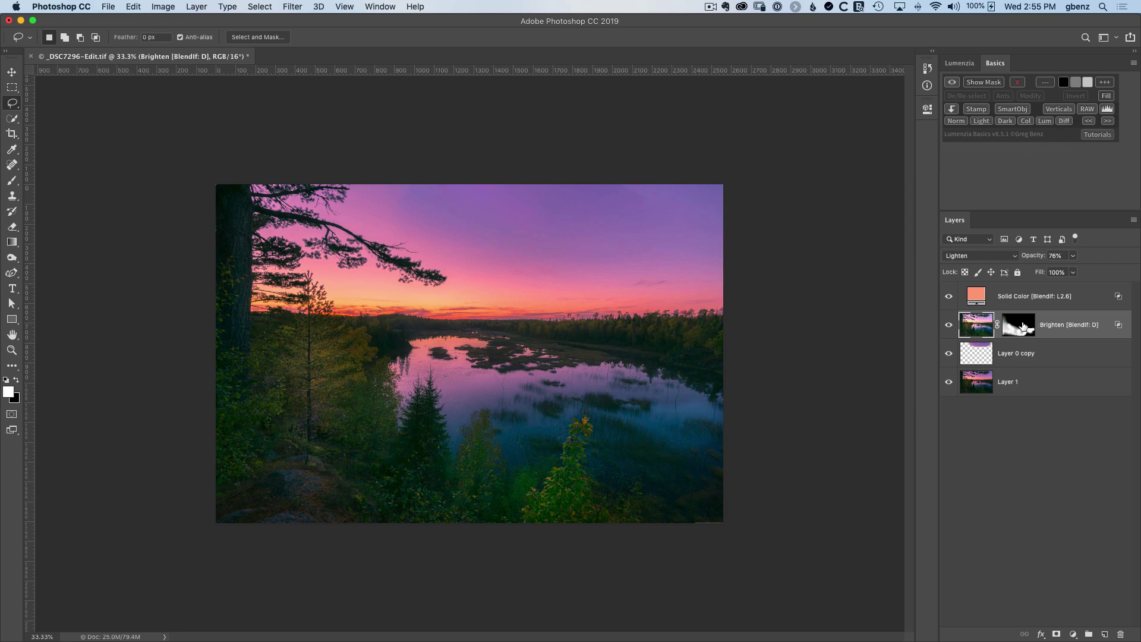
# Step: Preview Normal, Luminosity, Difference and Color Burn blend modes on the Brighten layer
pyautogui.click(957, 122)
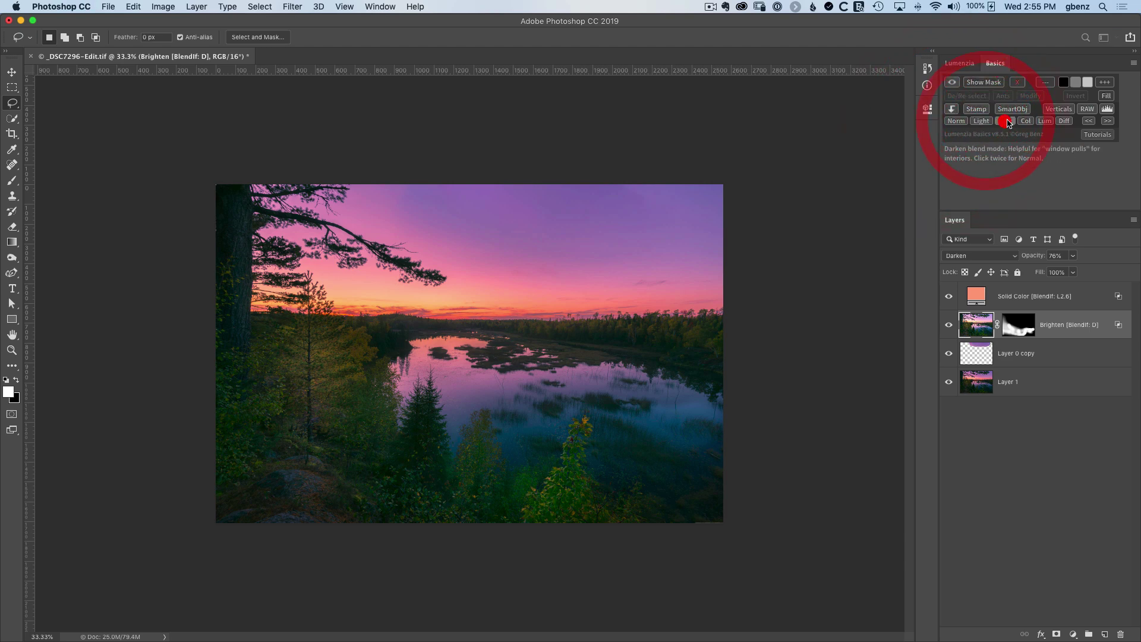
pyautogui.click(1026, 122)
pyautogui.click(1046, 121)
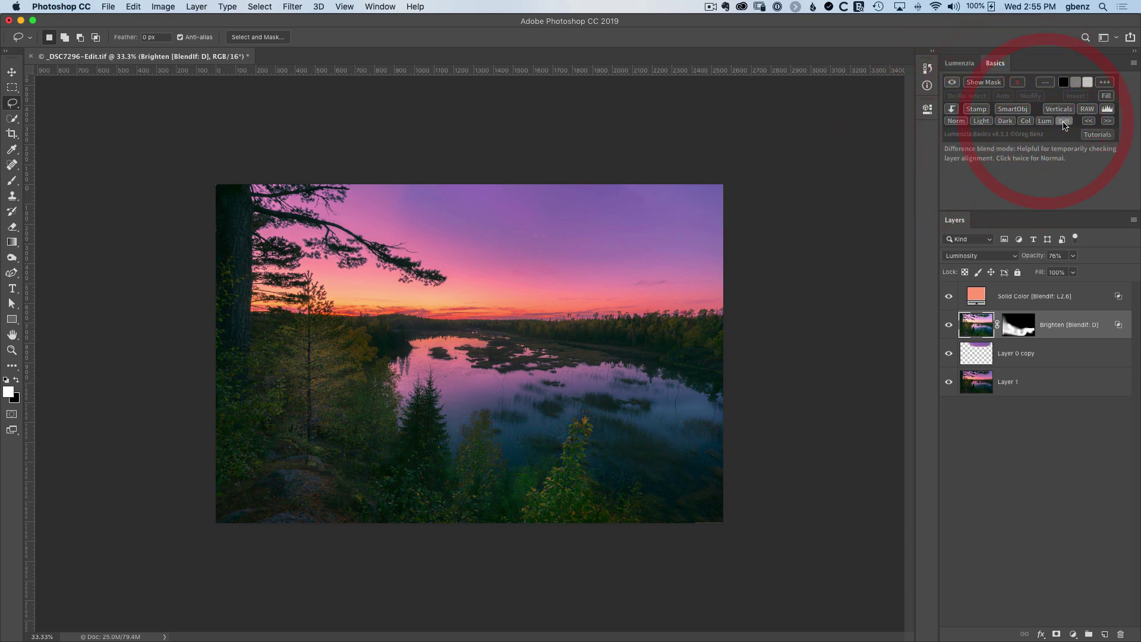
pyautogui.click(1063, 121)
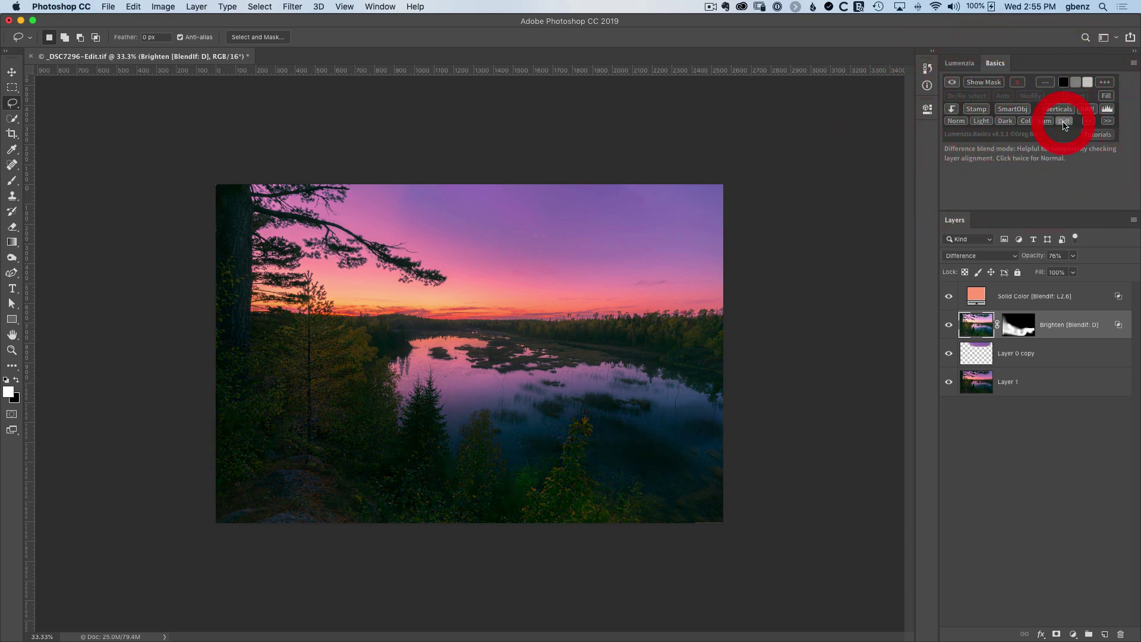
pyautogui.click(1108, 122)
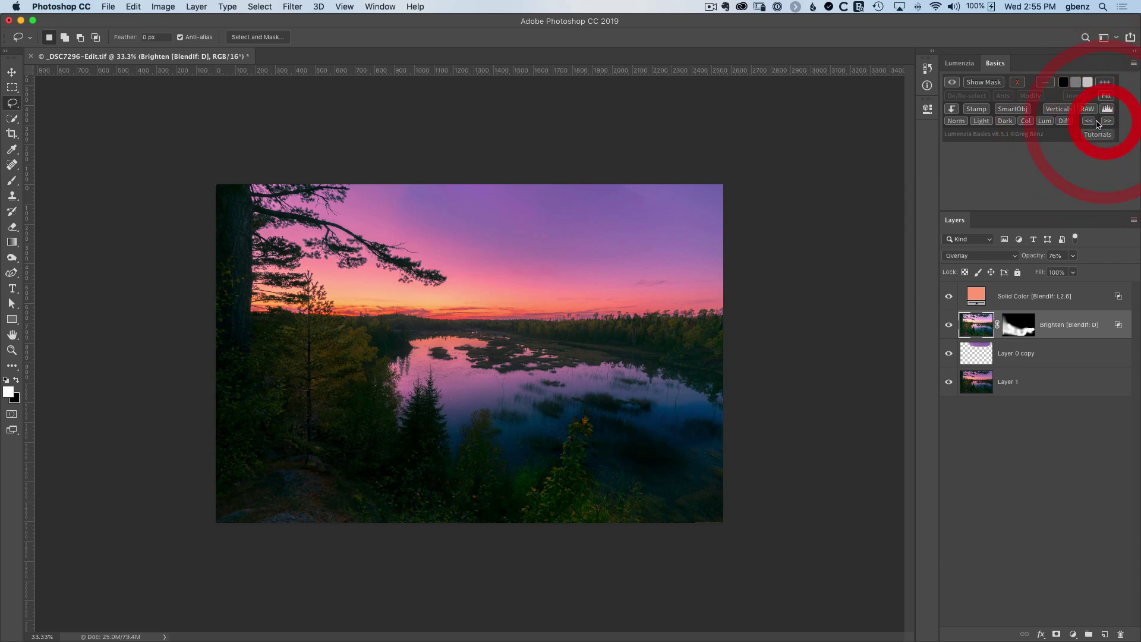
pyautogui.click(1089, 121)
pyautogui.click(1091, 121)
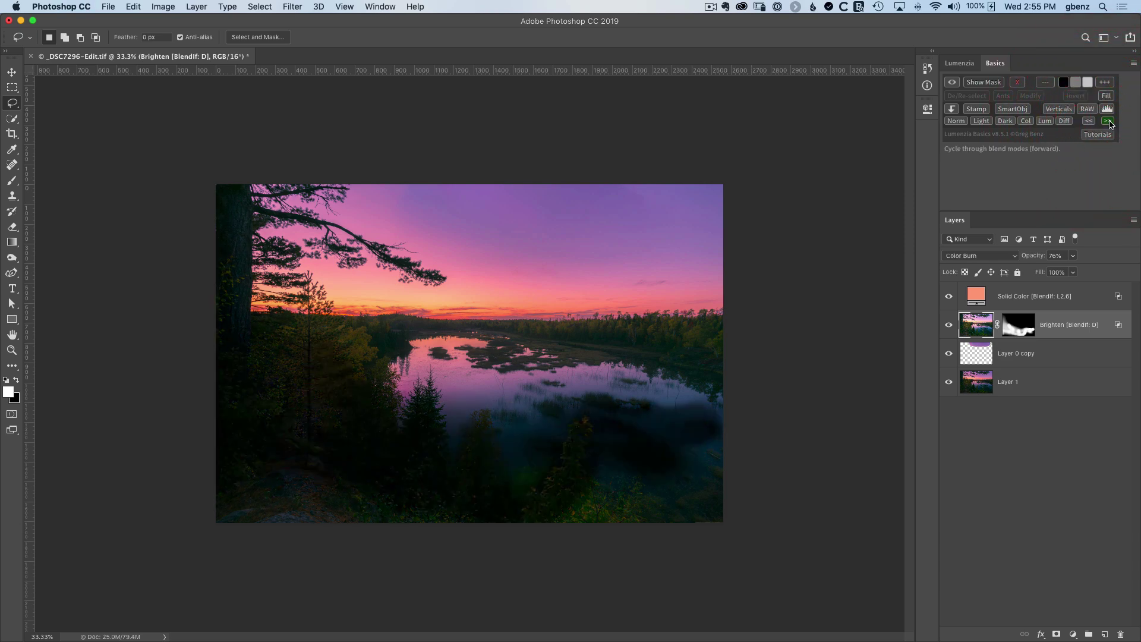
# Step: Cycle the Brighten layer through Overlay, Hard Light, Multiply, Normal and Soft Light
pyautogui.click(1109, 122)
pyautogui.click(1109, 123)
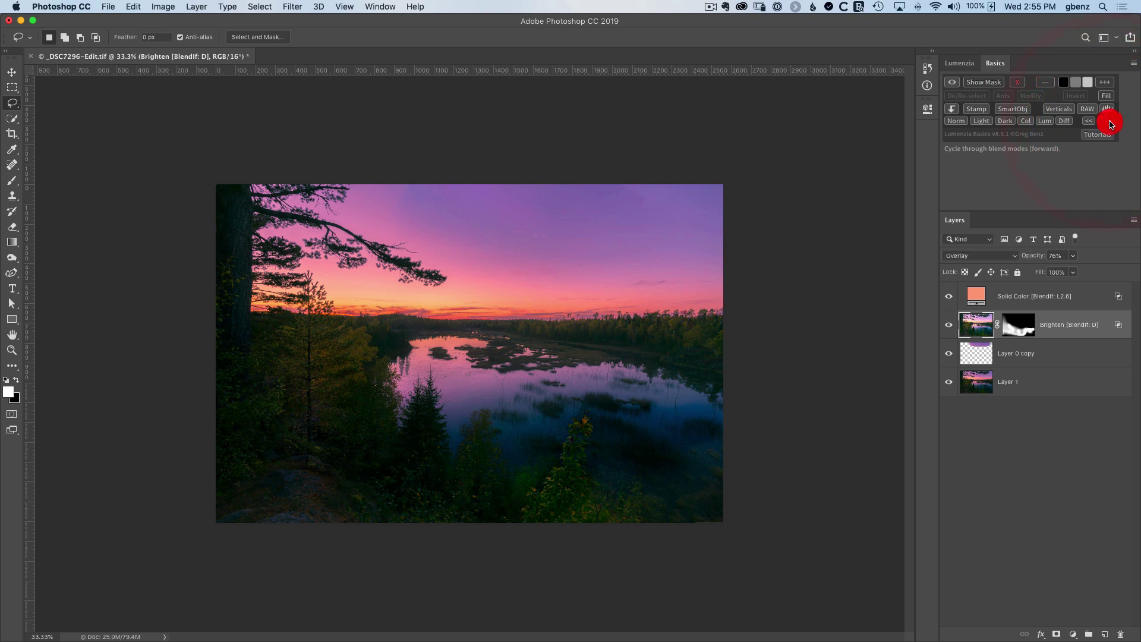
pyautogui.click(1109, 122)
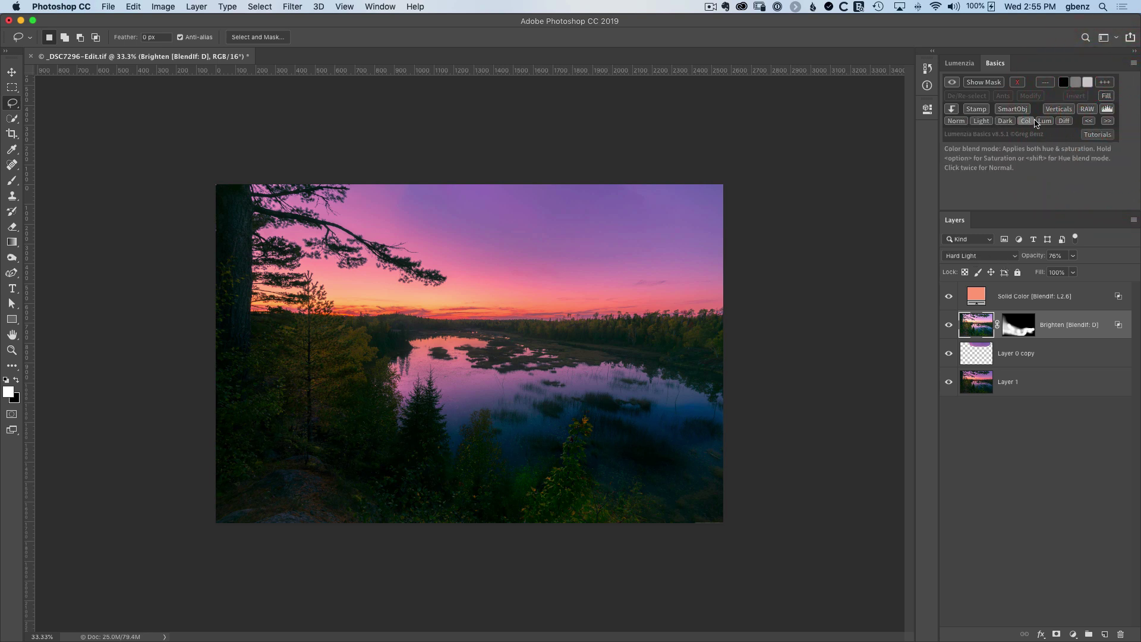
pyautogui.click(1109, 123)
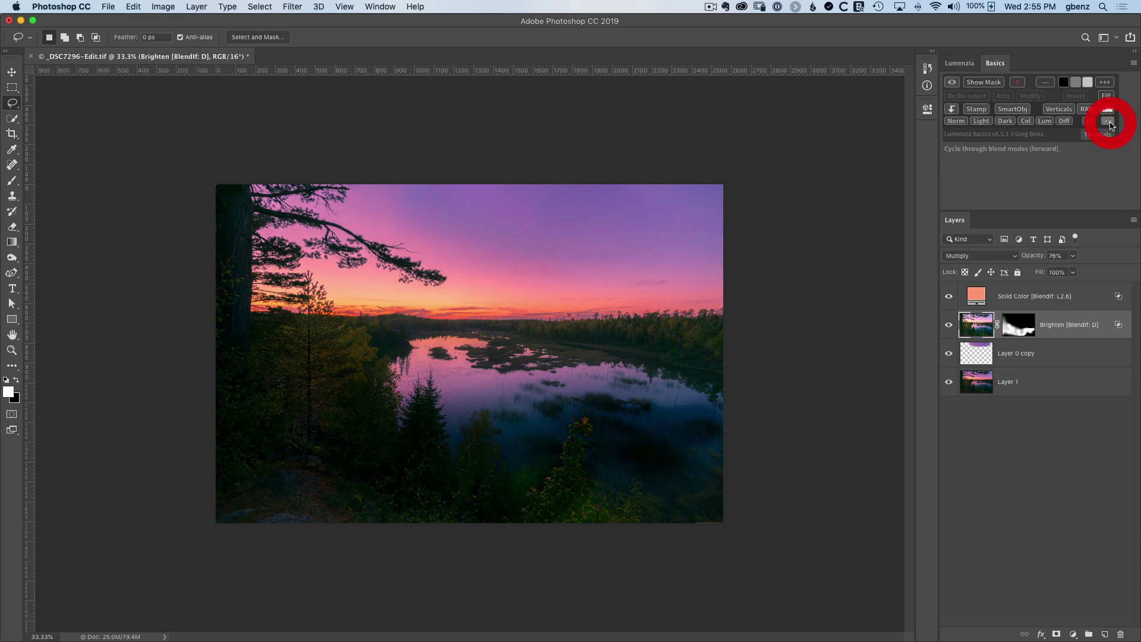
pyautogui.click(1109, 122)
pyautogui.click(1109, 122)
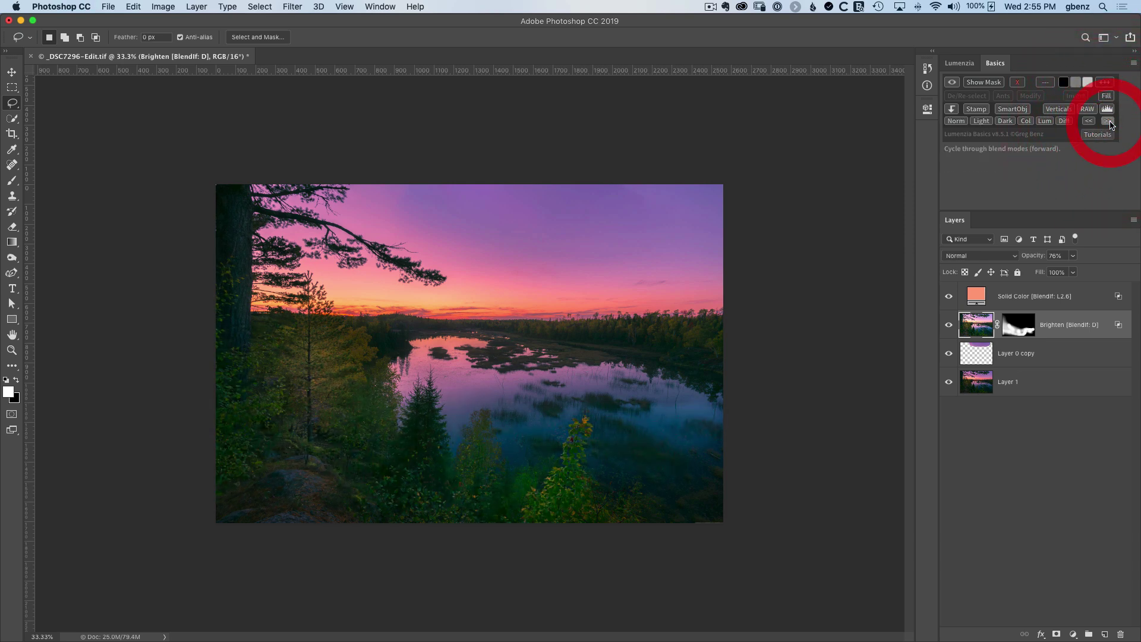
pyautogui.click(1110, 123)
# Step: Check the blend mode list, then set the Brighten layer back to Lighten
pyautogui.click(1015, 256)
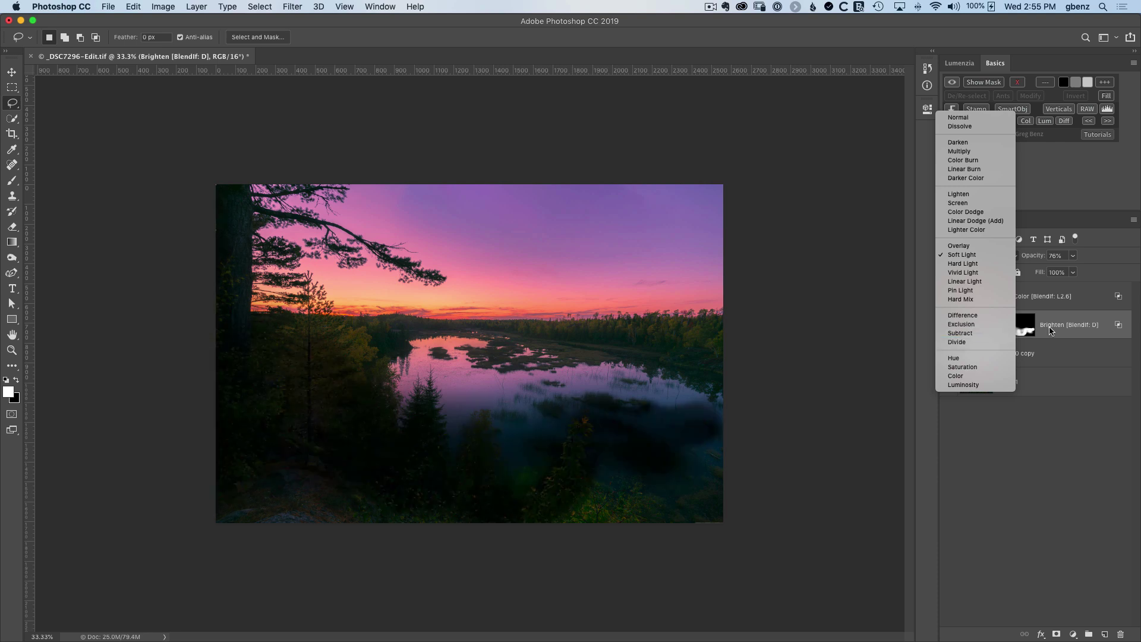
pyautogui.press('Escape')
pyautogui.click(1108, 122)
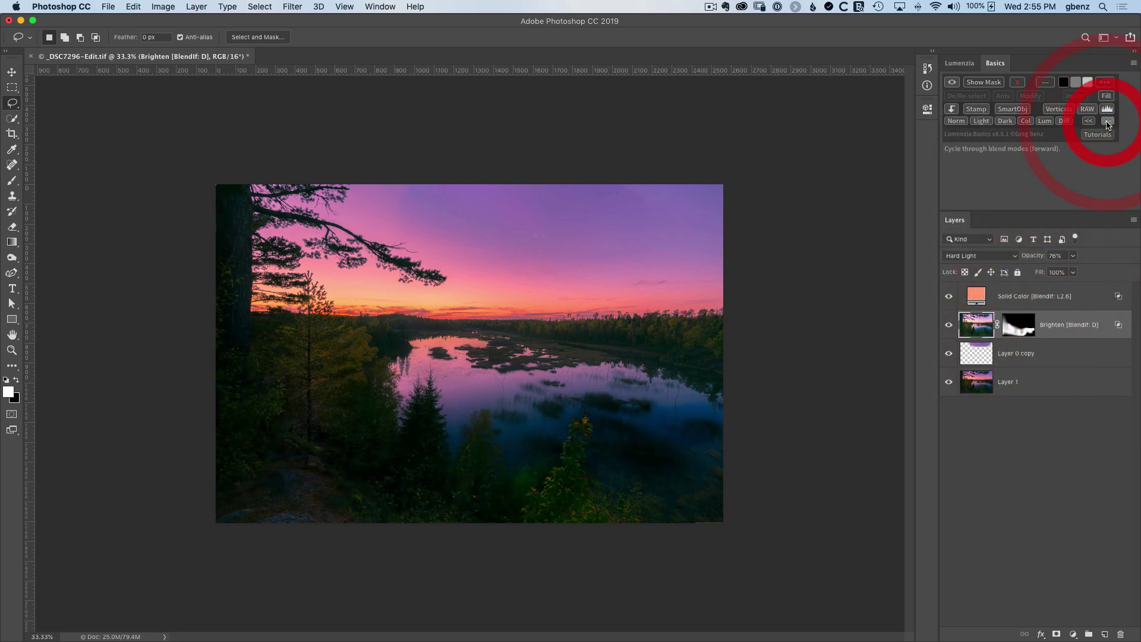
pyautogui.click(984, 122)
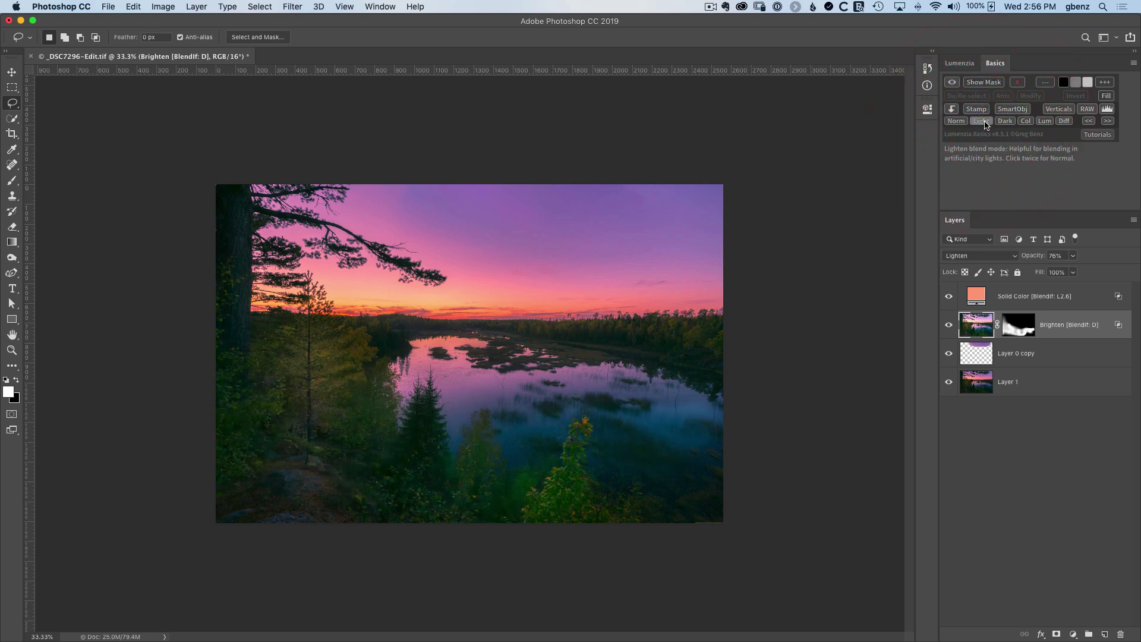